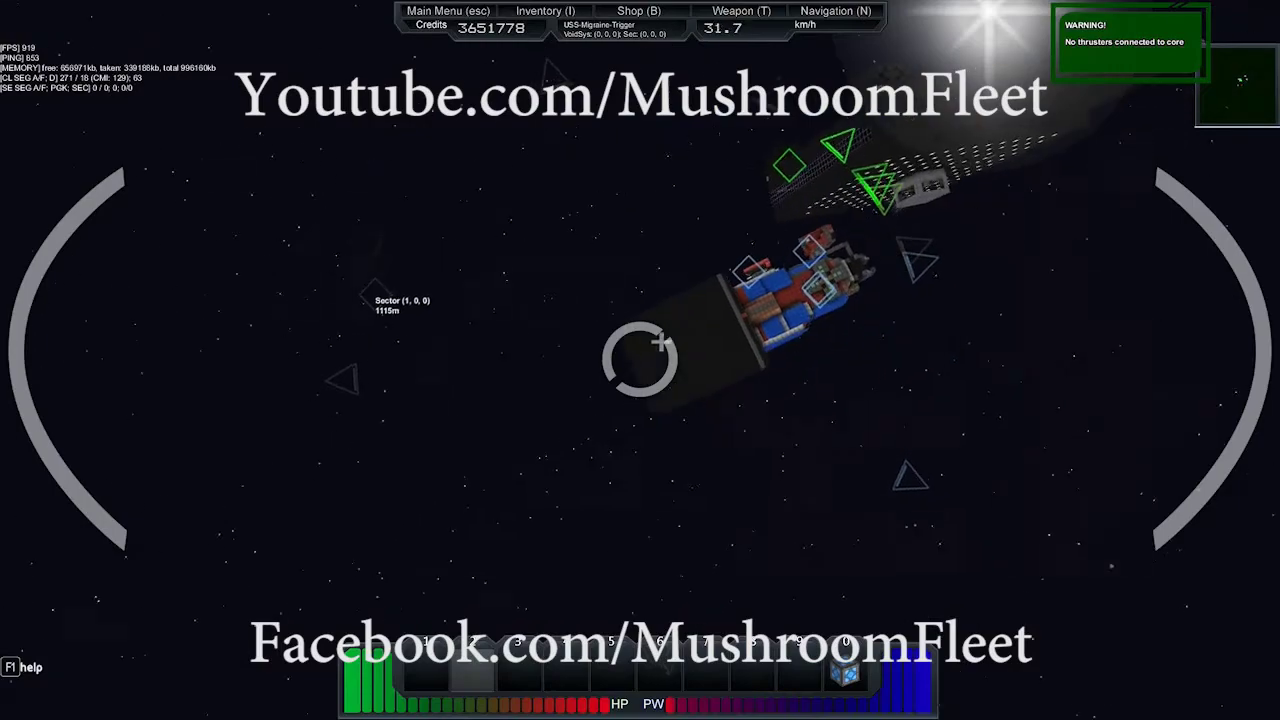
Step: Fly the ship past the station into open space, then exit to float as an astronaut
key("w")
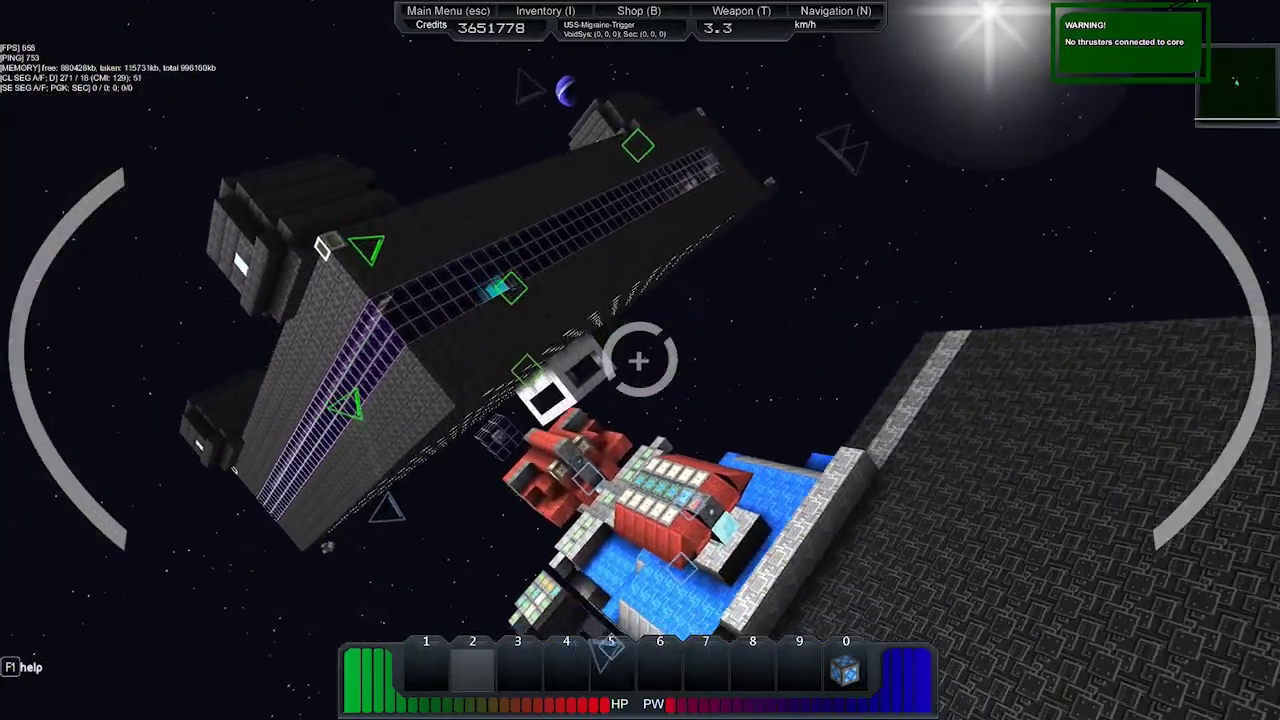
key("w")
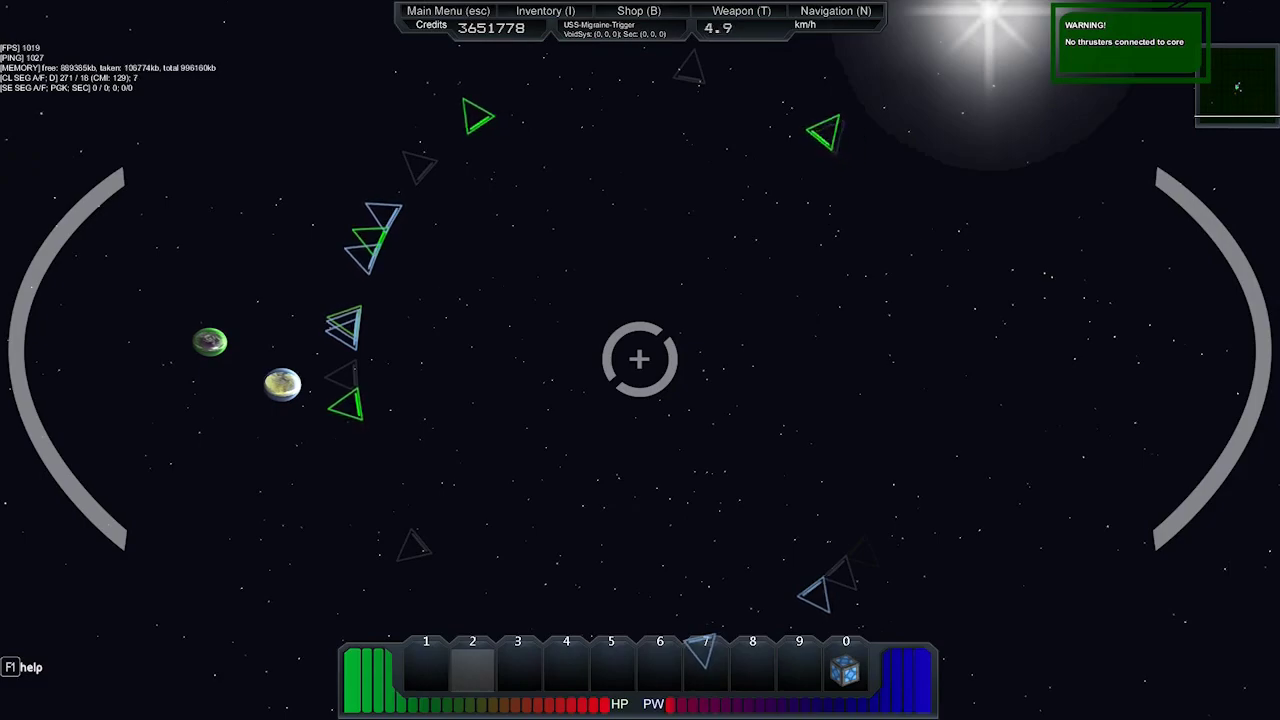
key("r")
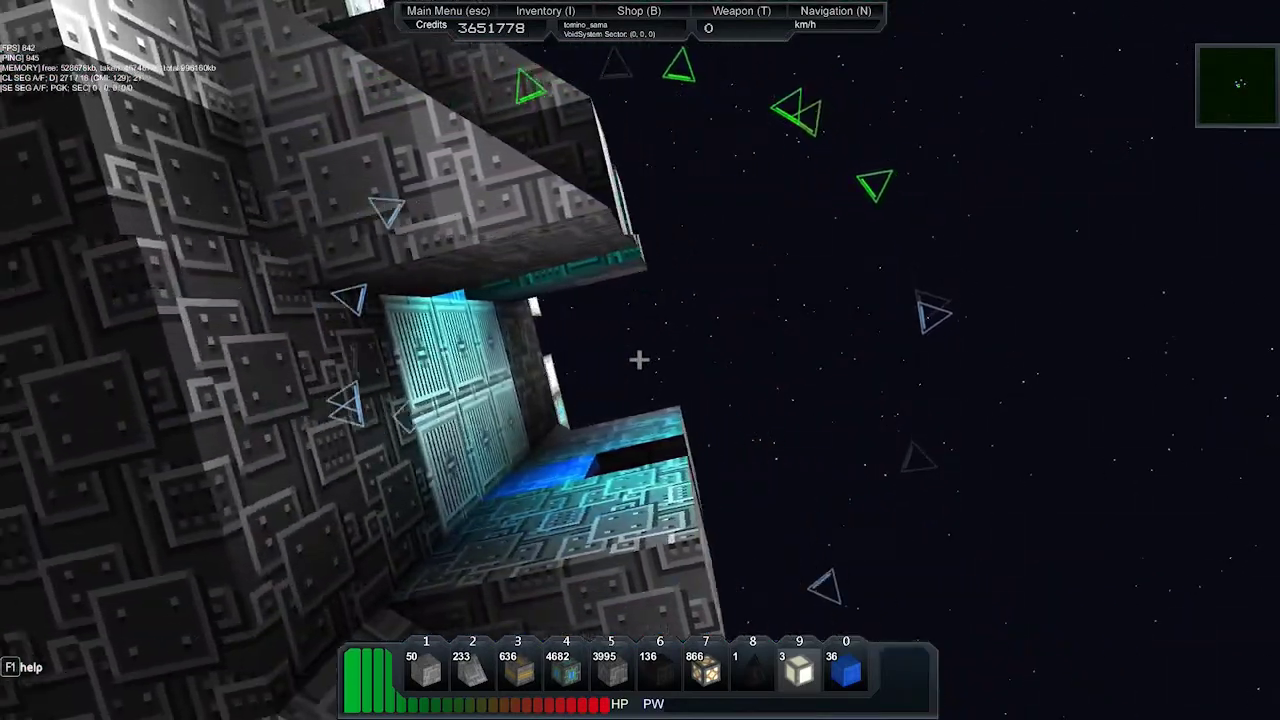
Step: Float forward into the station gap up to the glowing PlexDoor panel
key("w")
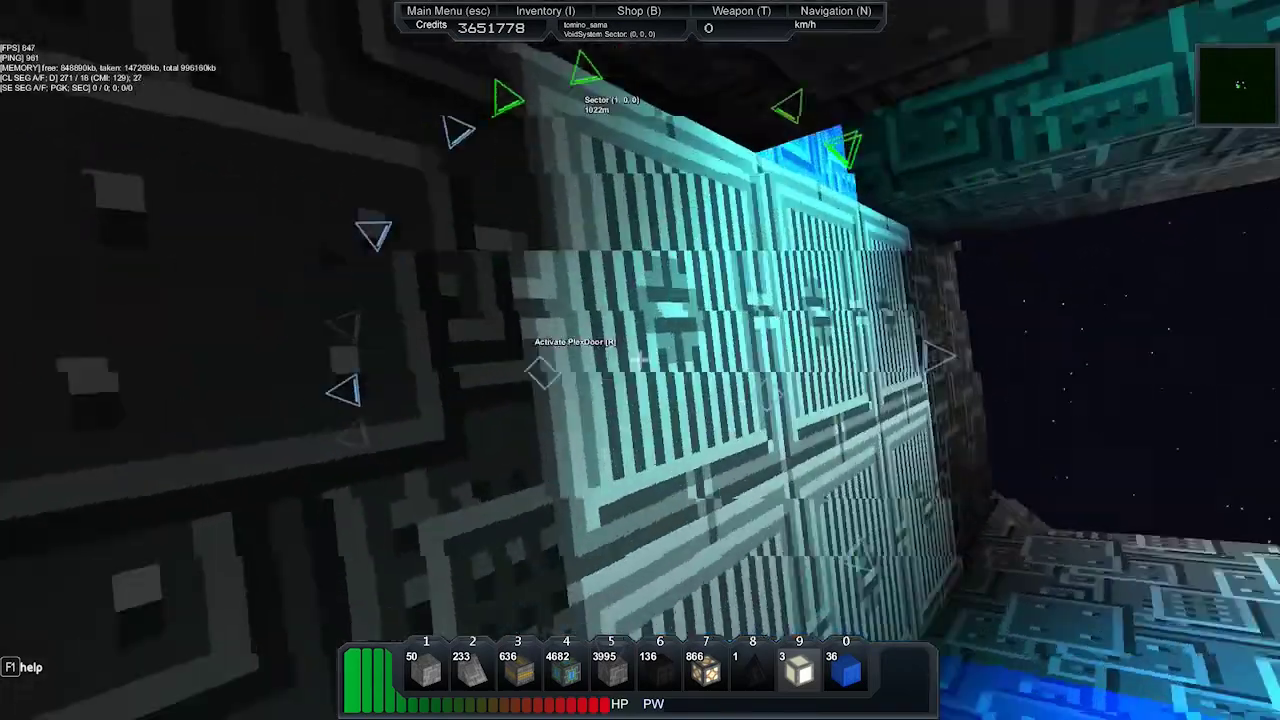
Step: Turn back to the door wall and open the PlexDoor
key("d")
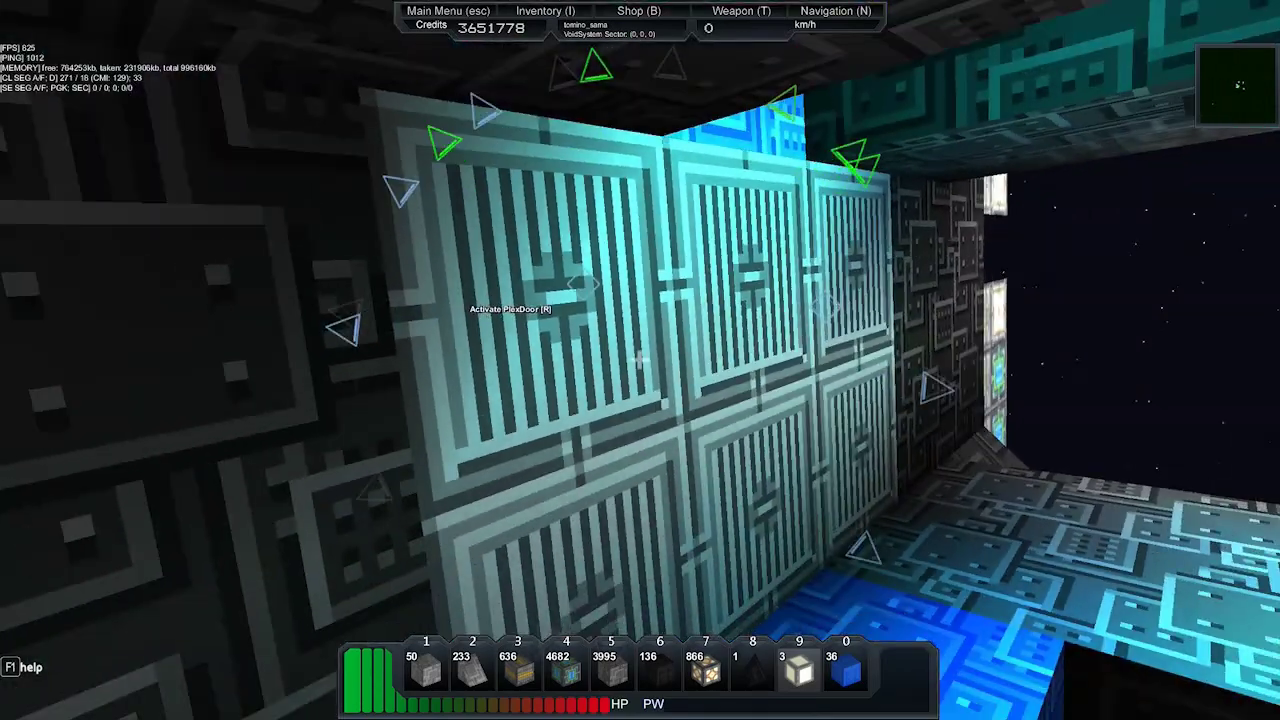
key("w")
key("r")
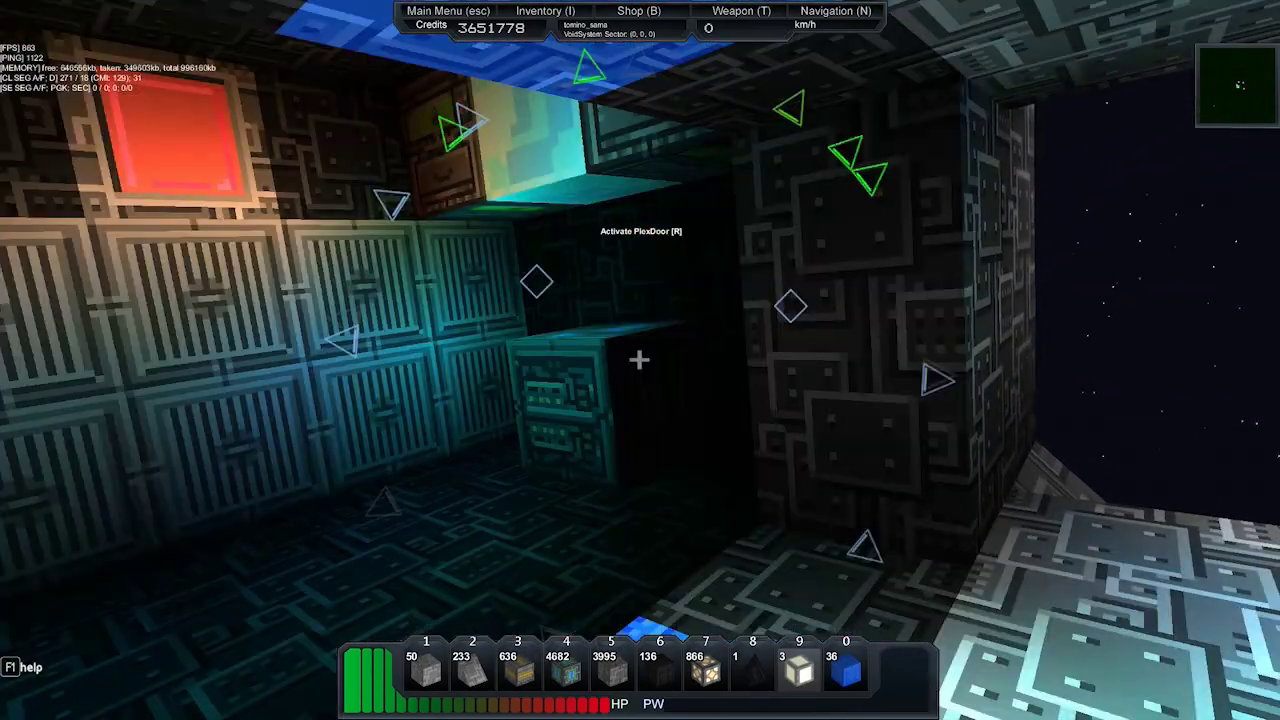
Step: Look around inside the recess and open the PlexStorage block's contents
key("w")
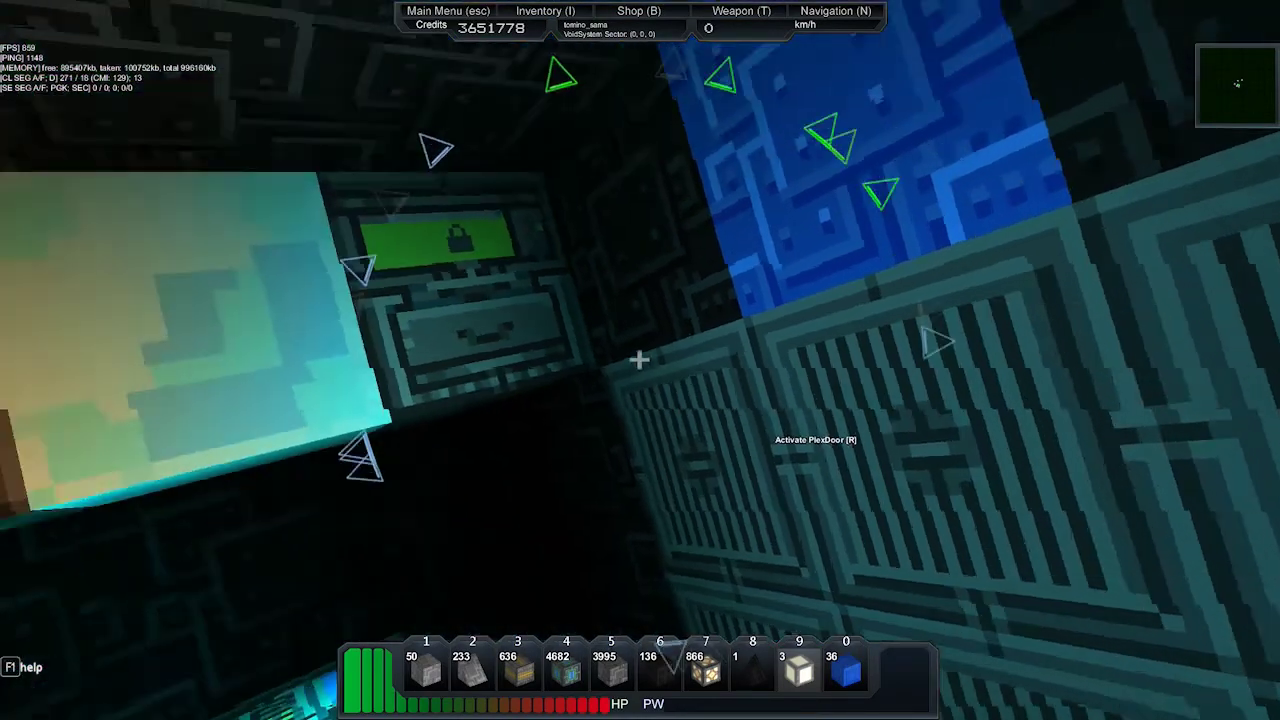
key("0")
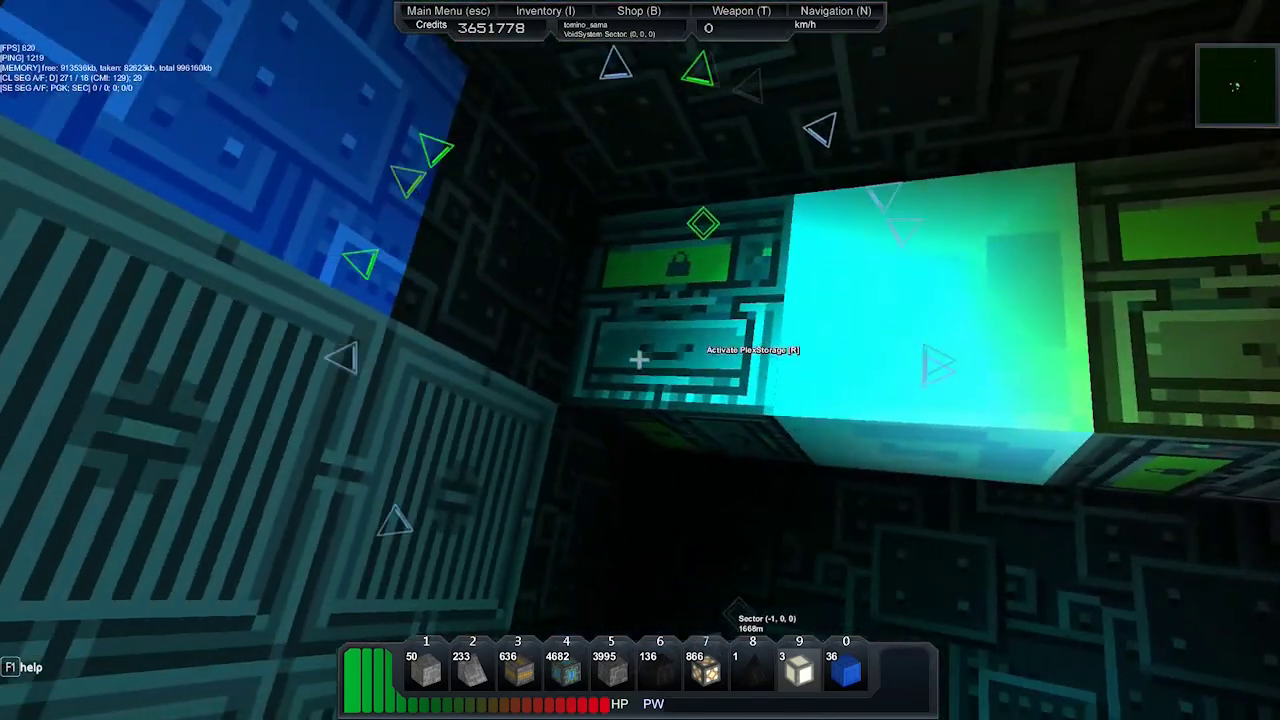
key("r")
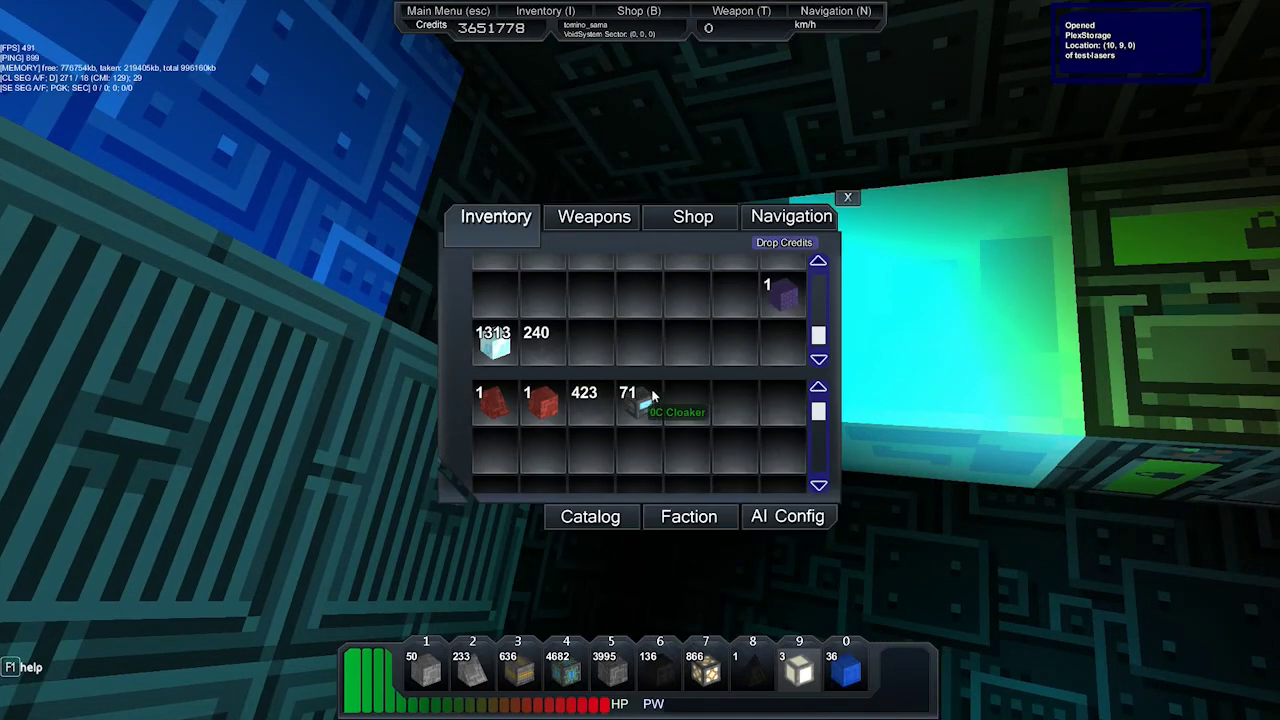
Step: Close the storage contents and open the PlexDoor into the next room
key("Escape")
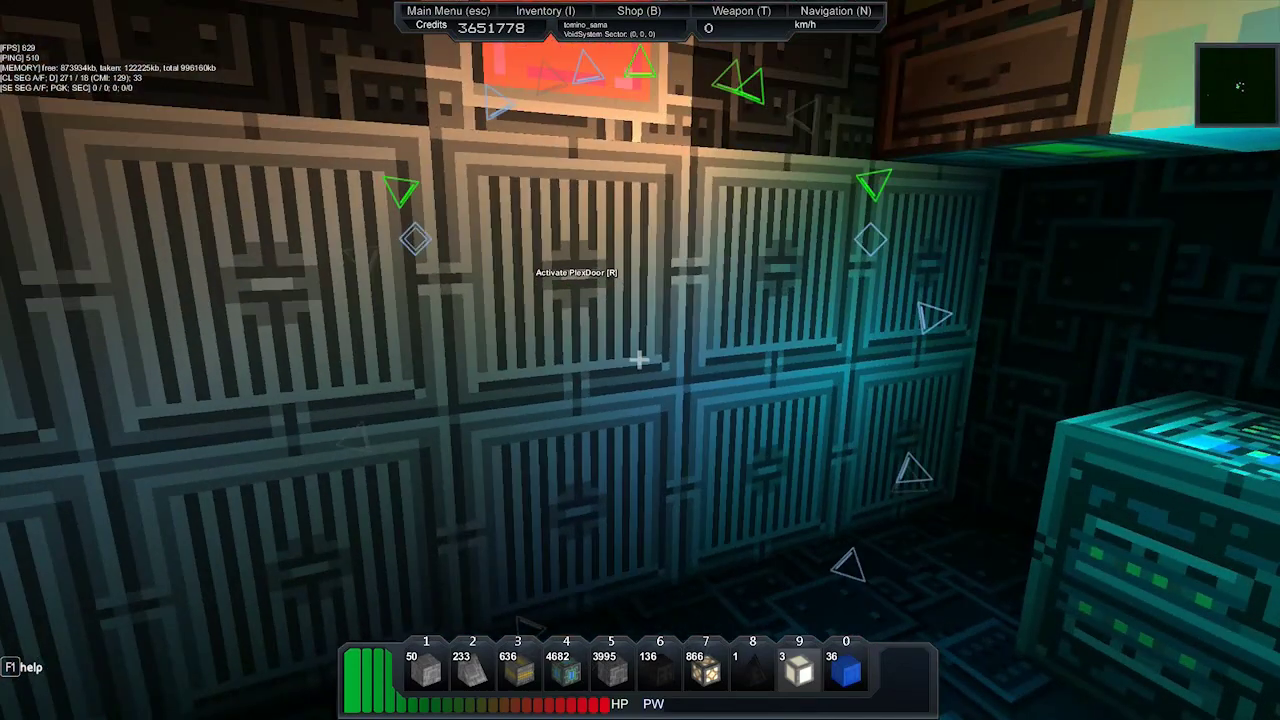
key("r")
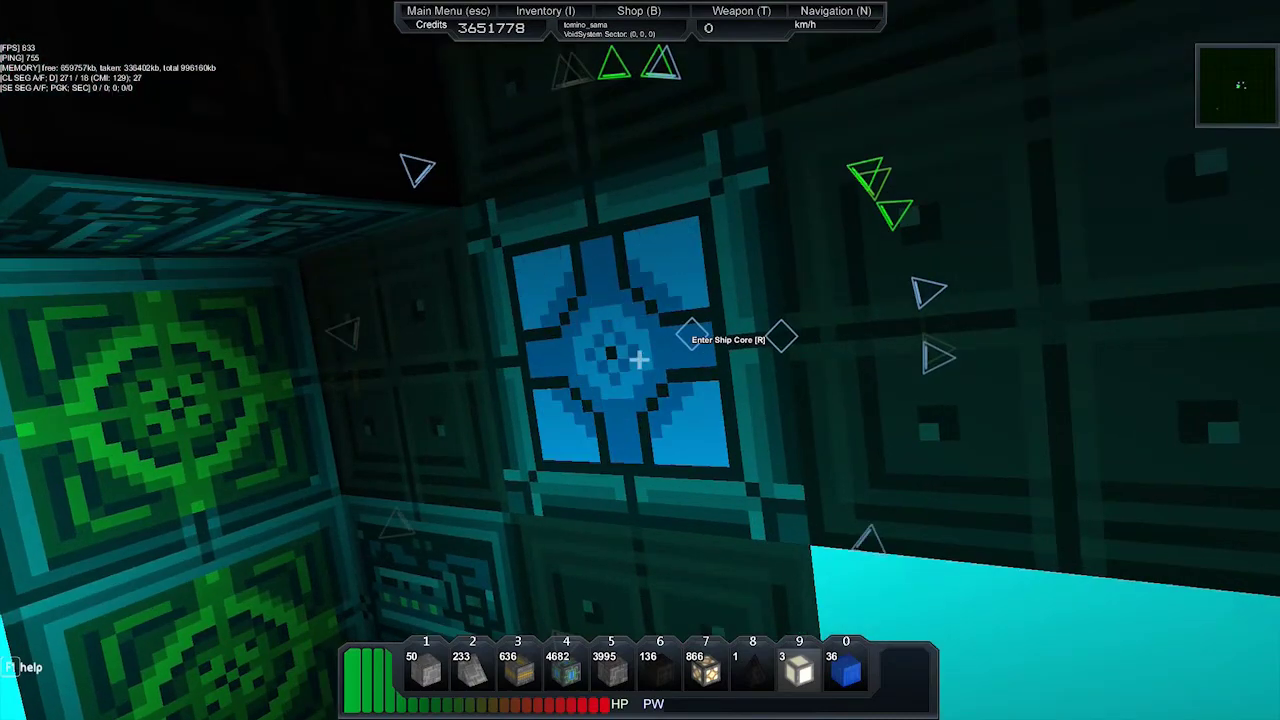
Step: Enter the test-lasers ship core, adjust the camera, and bring up the Navigation list
key("r")
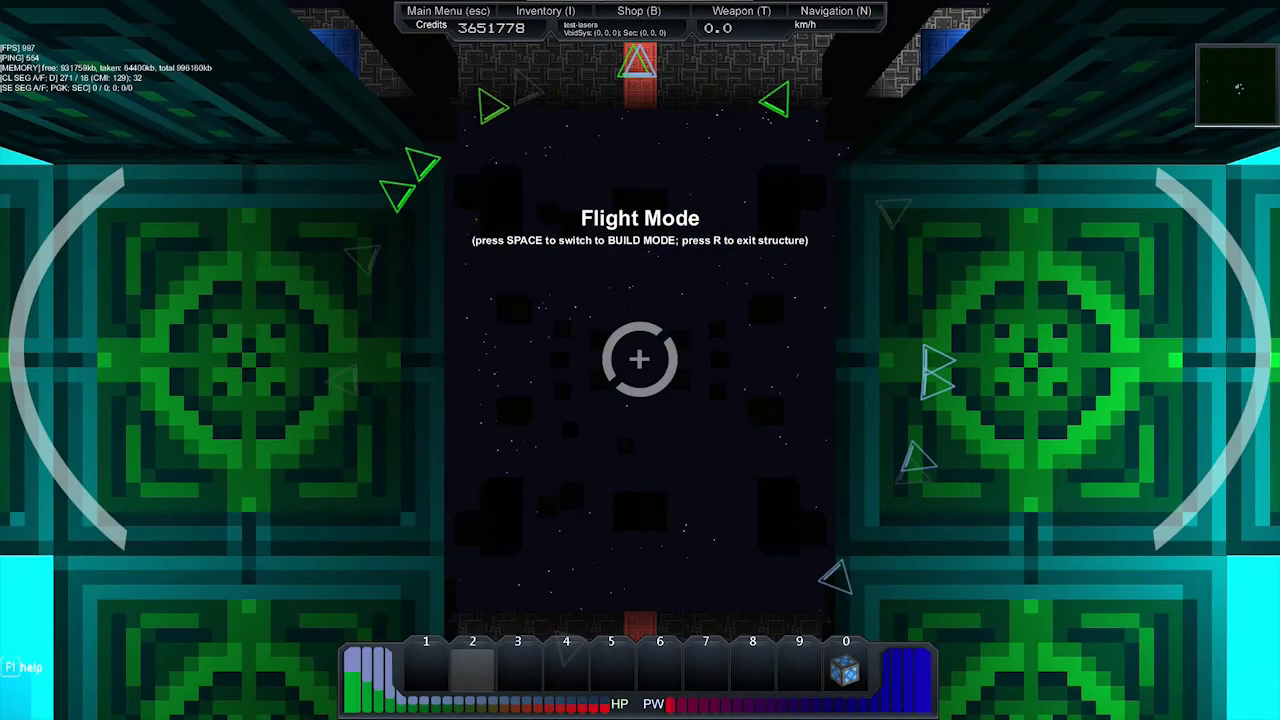
scroll(640, 360, "down", 5)
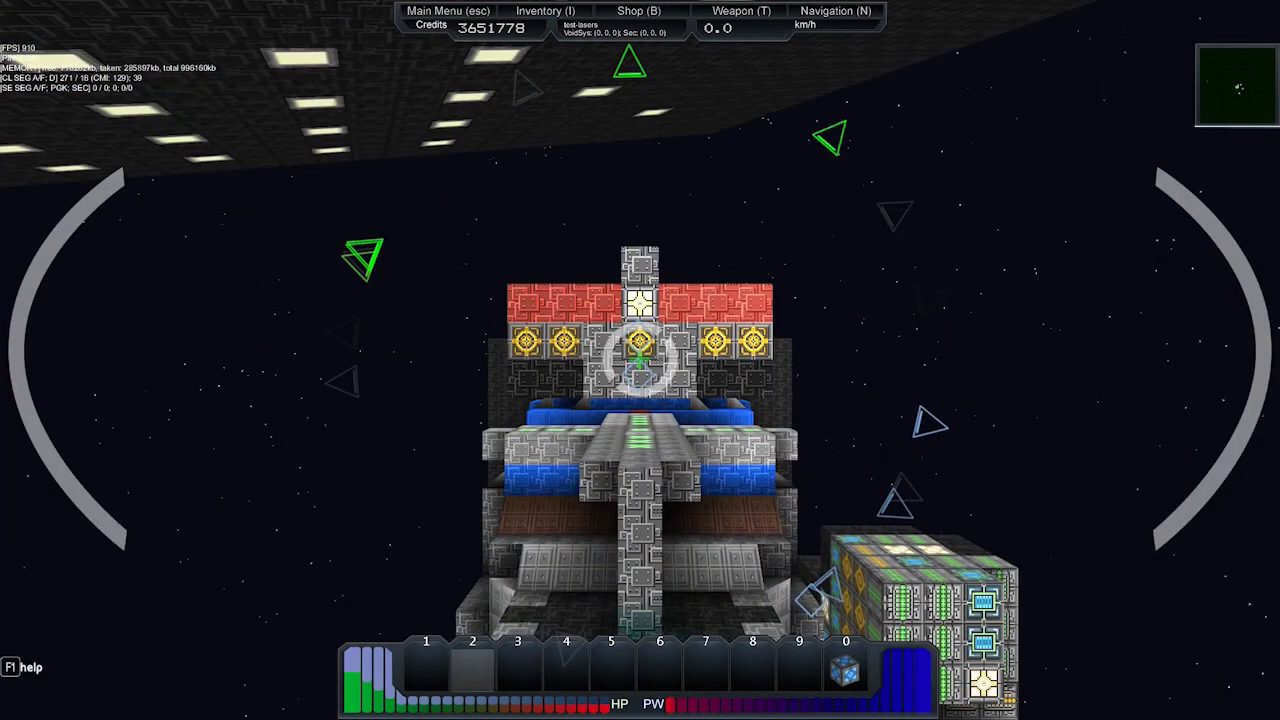
scroll(640, 360, "down", 5)
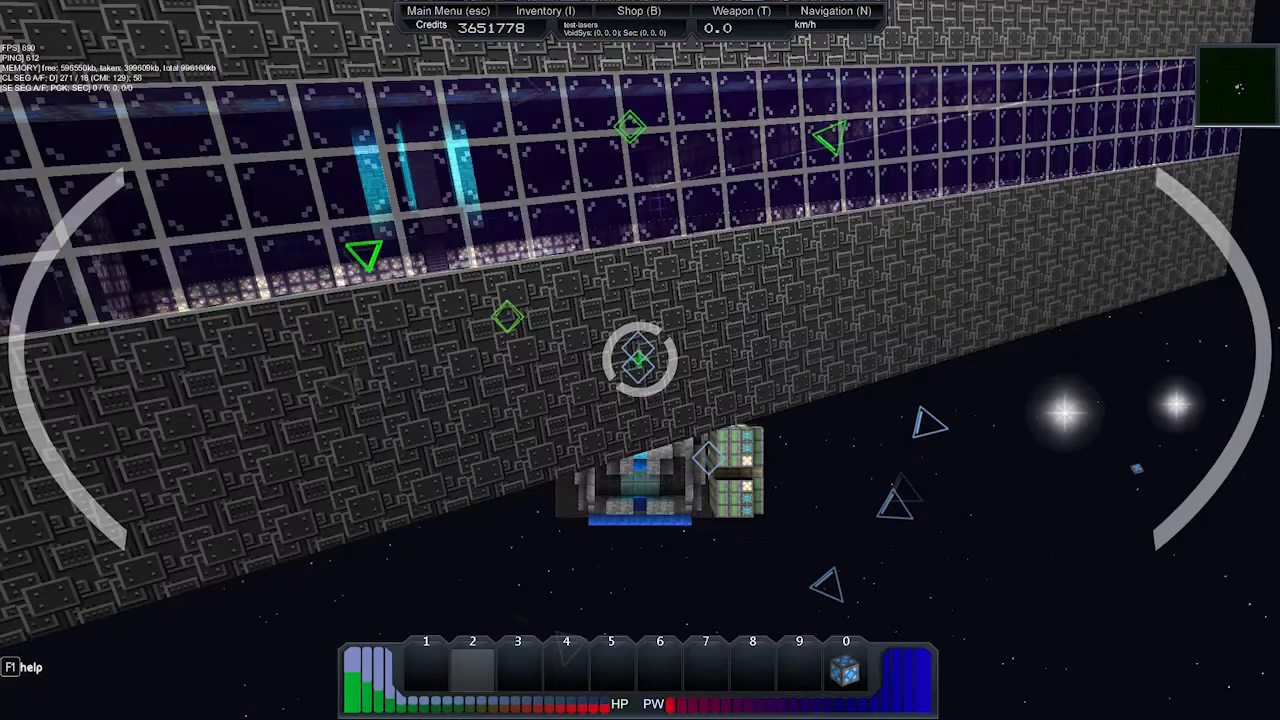
scroll(640, 360, "up", 5)
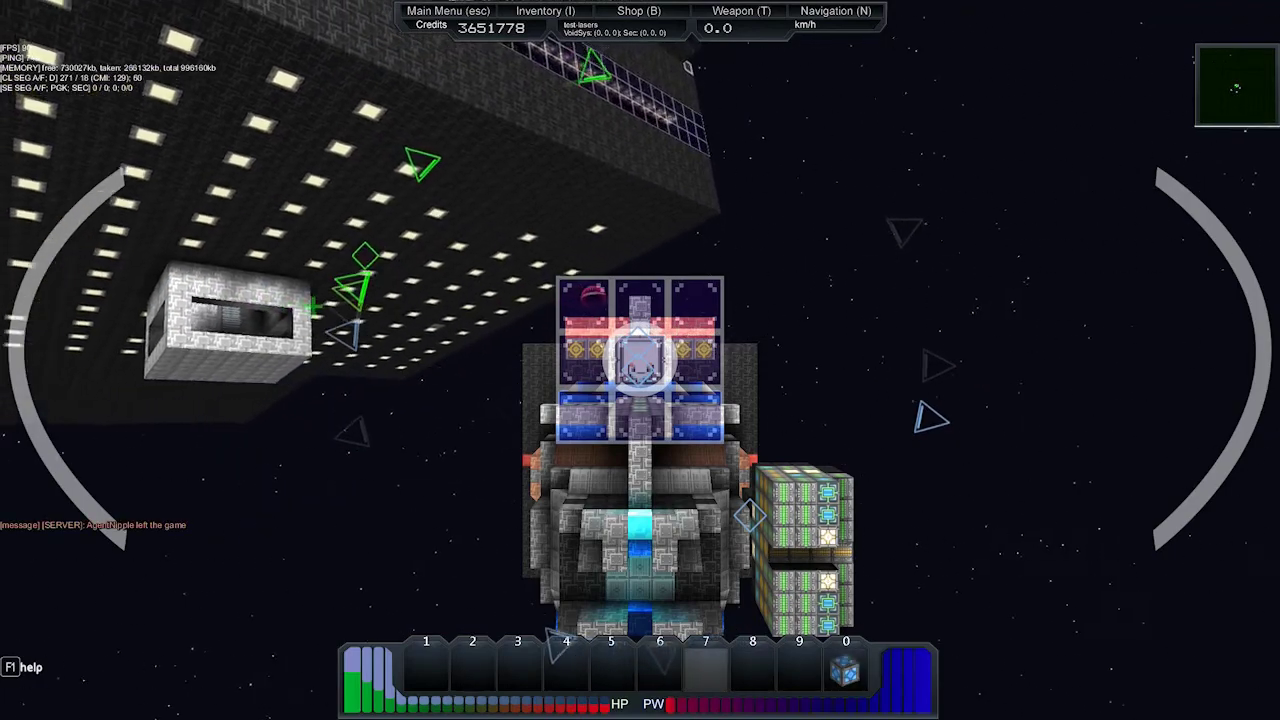
key("w")
key("w")
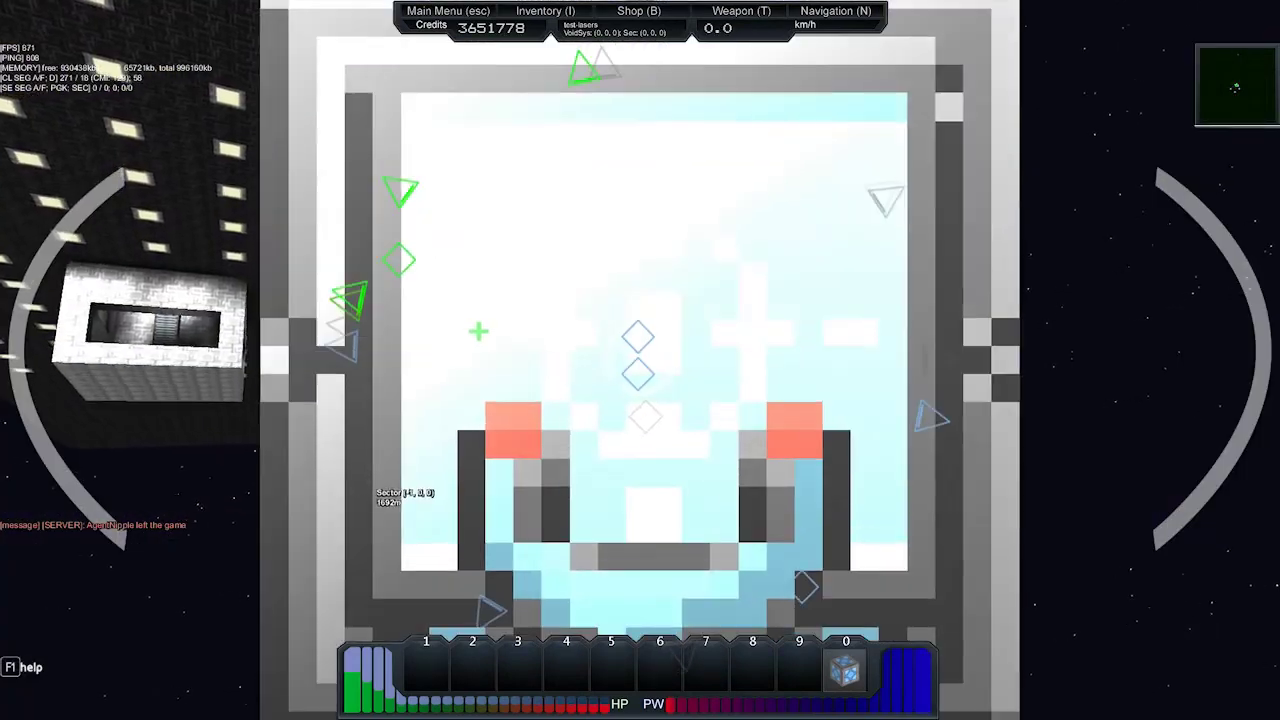
key("s")
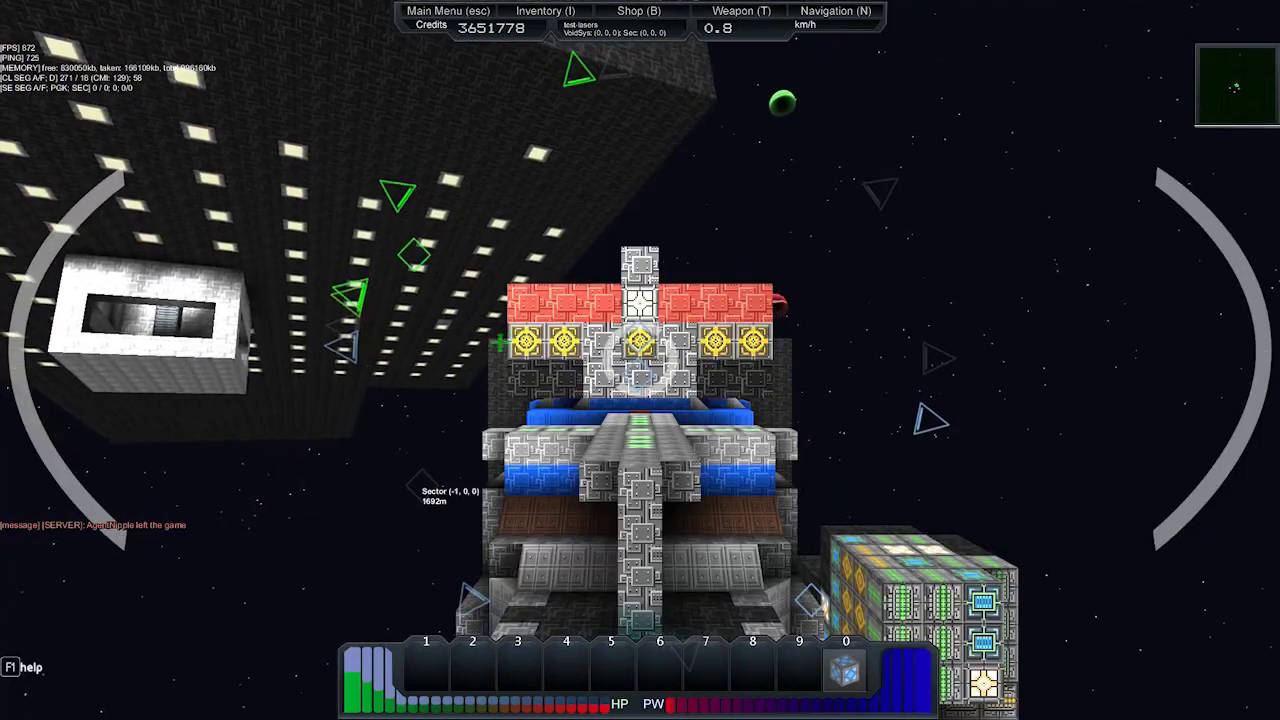
key("s")
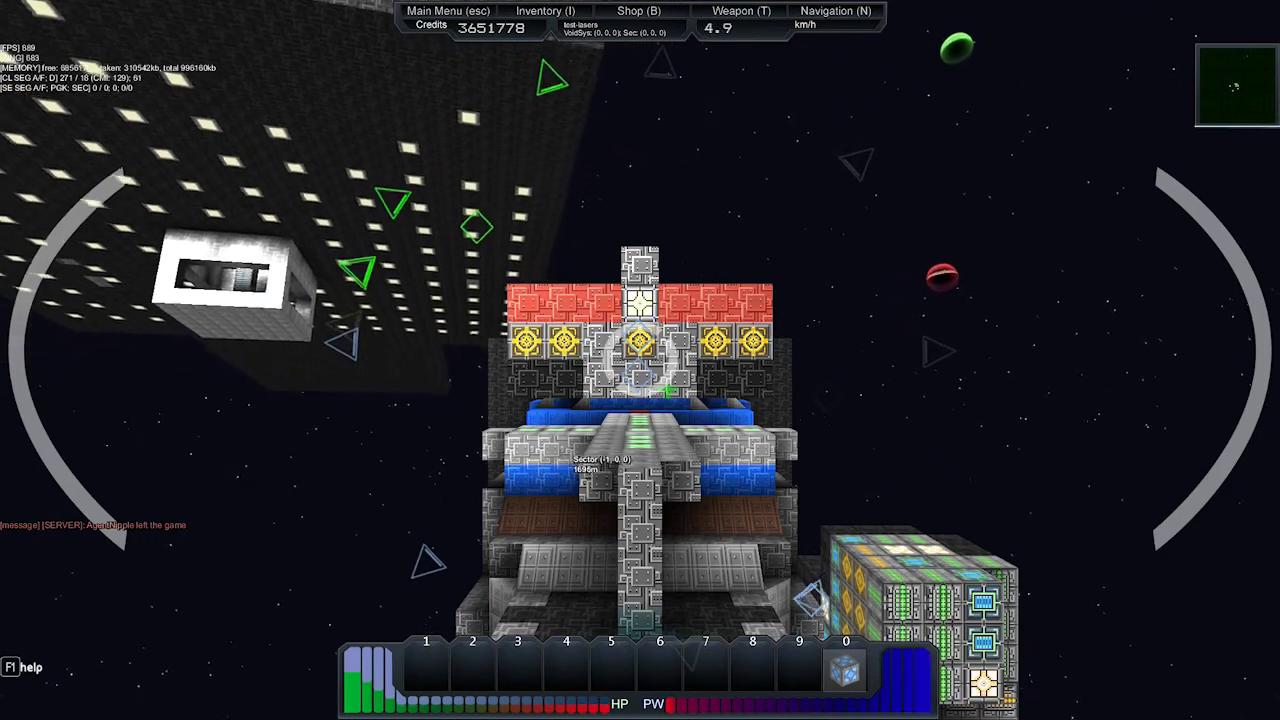
key("n")
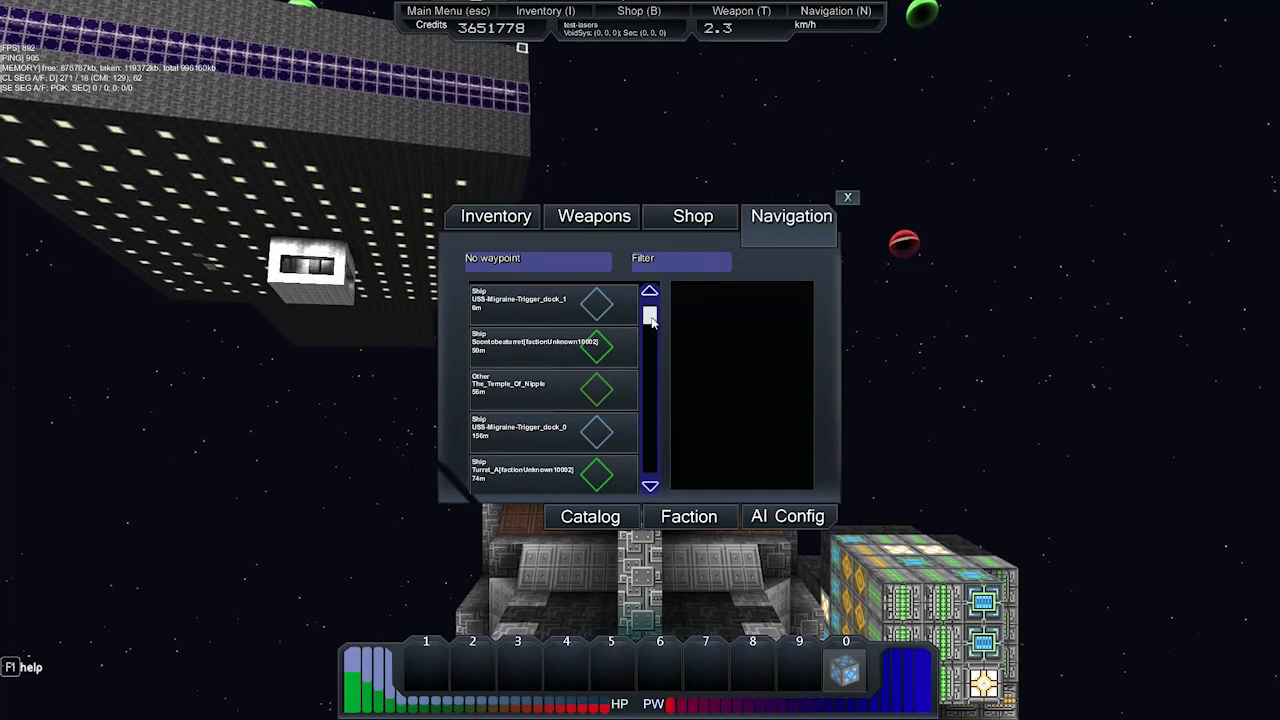
left_click_drag(651, 318, 657, 443)
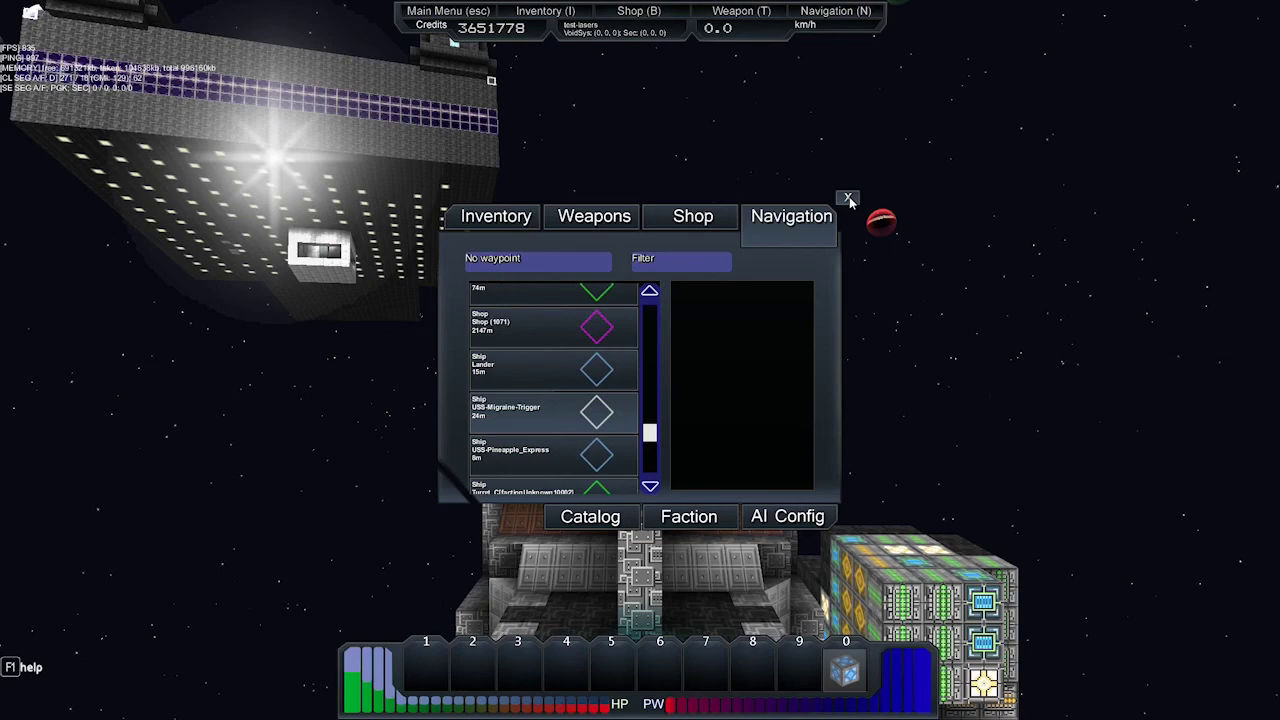
Step: Close the waypoint list and fly the test-lasers ship forward again
left_click(848, 198)
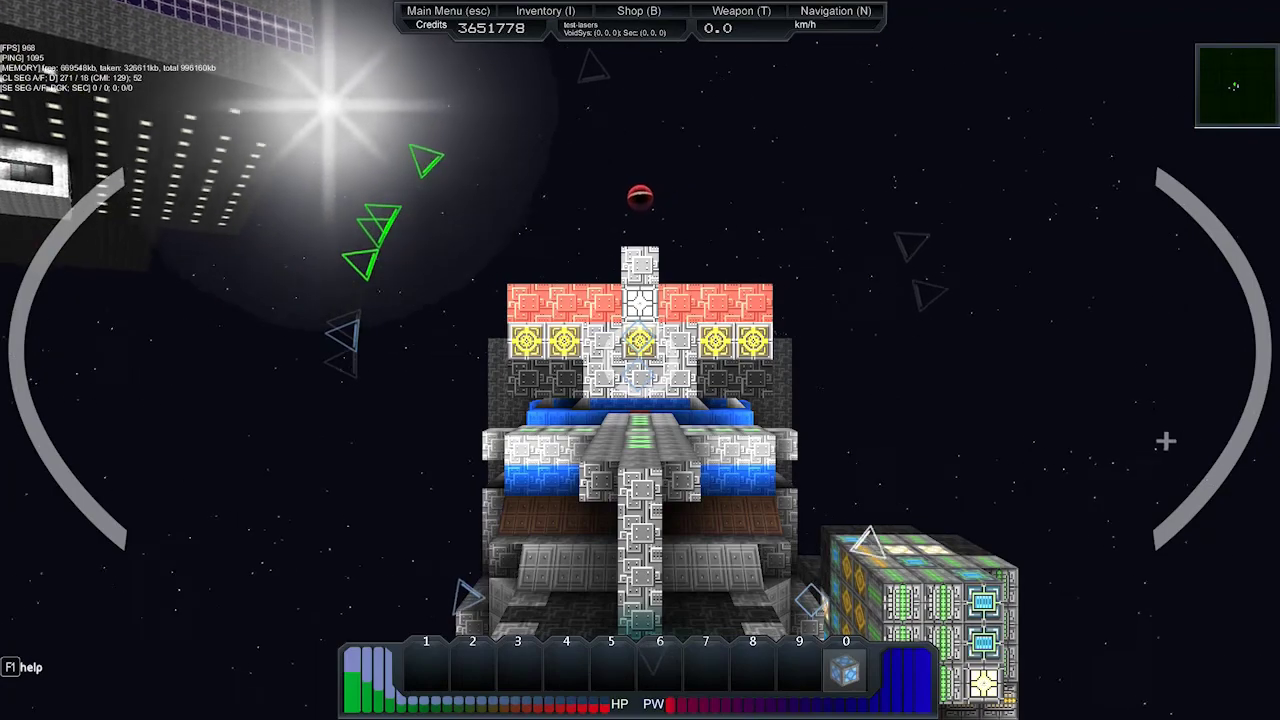
key("w")
scroll(640, 360, "up", 5)
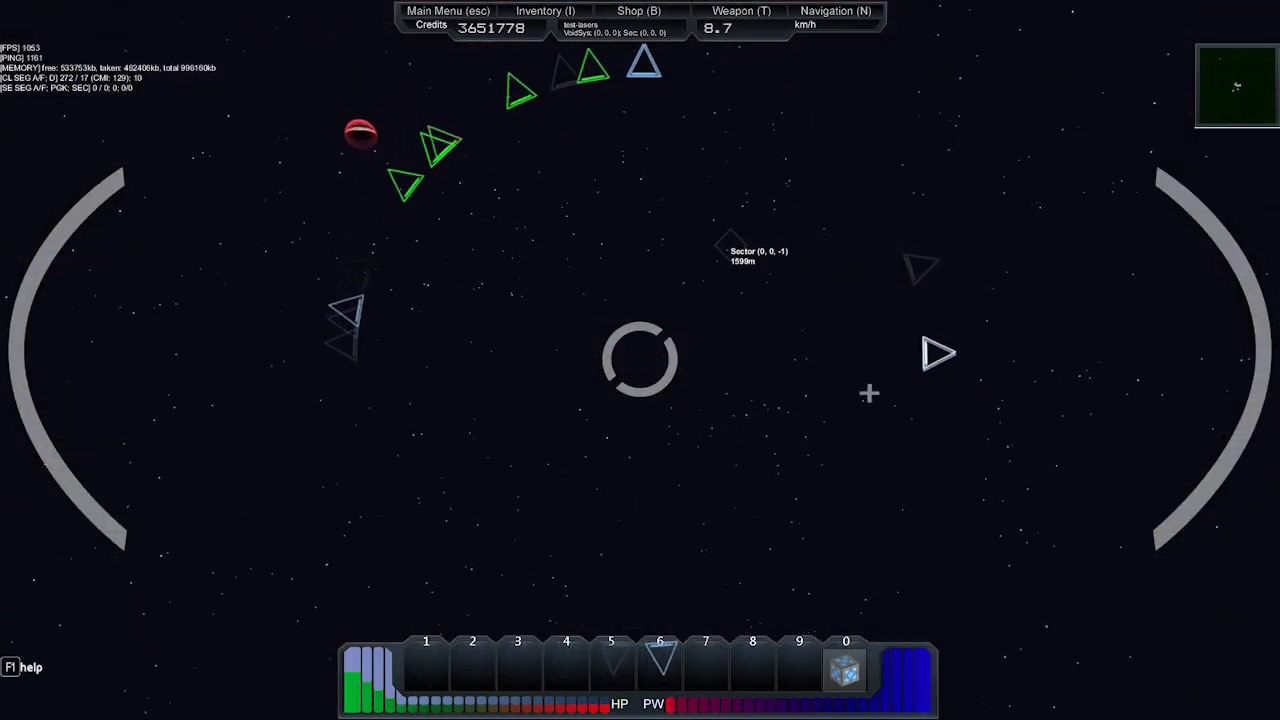
Step: Assign the Salvage Computer to hotbar slot 1 and the Weapons Computer to slot 2, then resume flying
key("t")
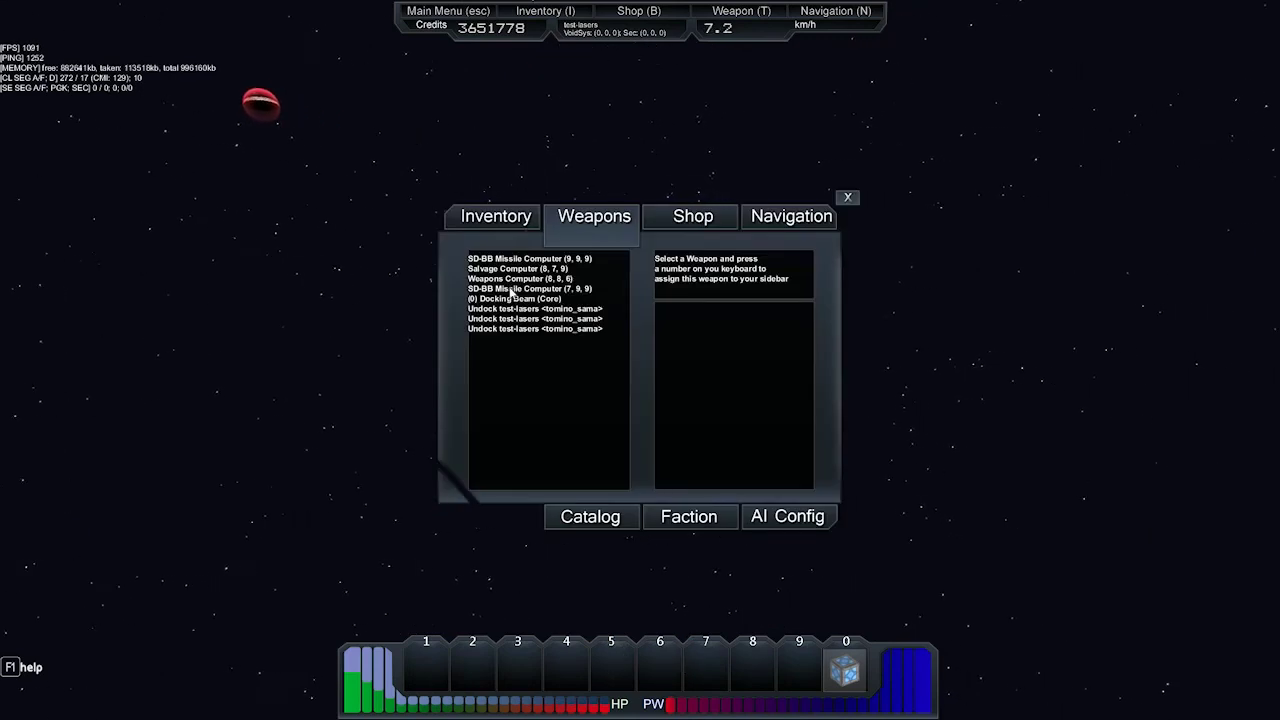
key("1")
left_click(510, 280)
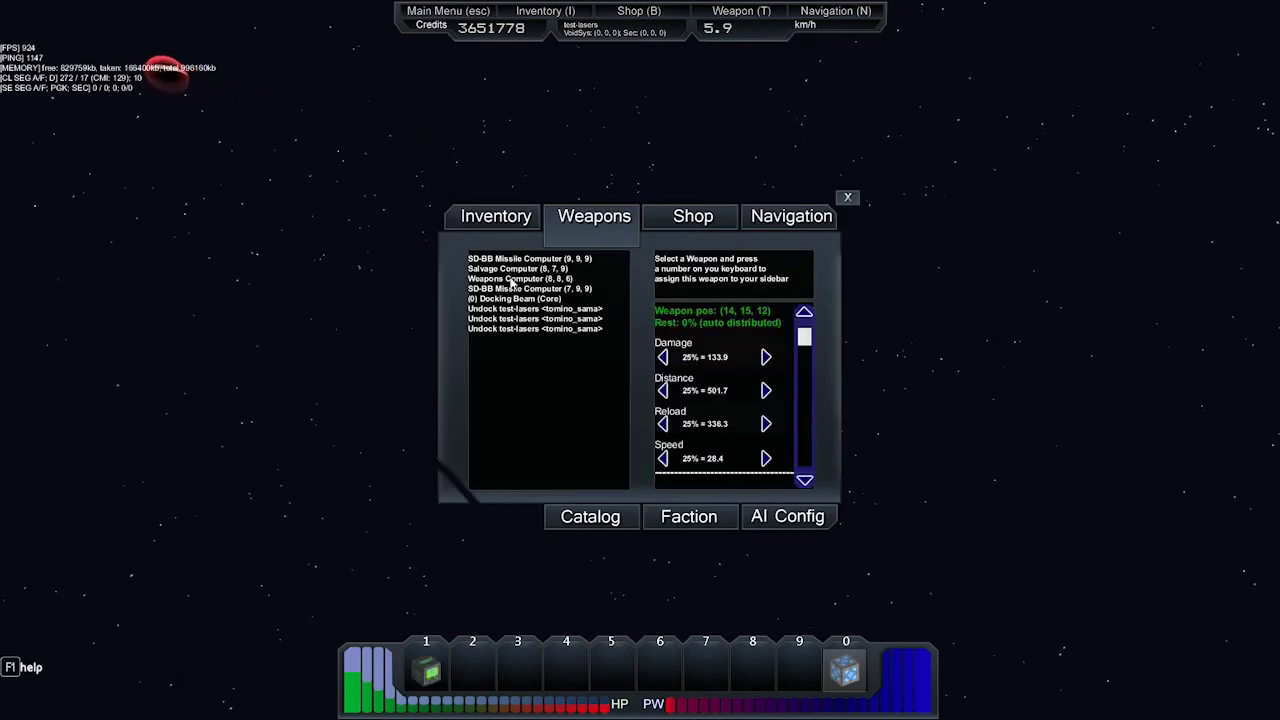
key("2")
left_click(508, 298)
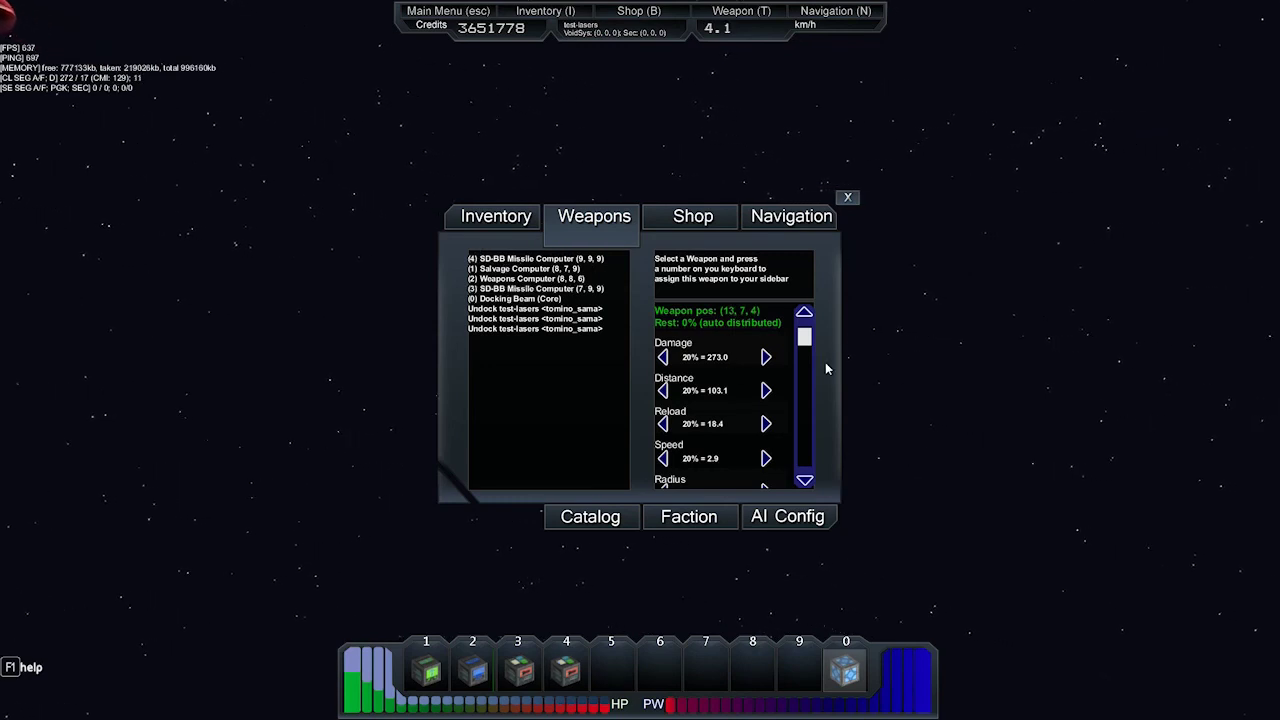
key("t")
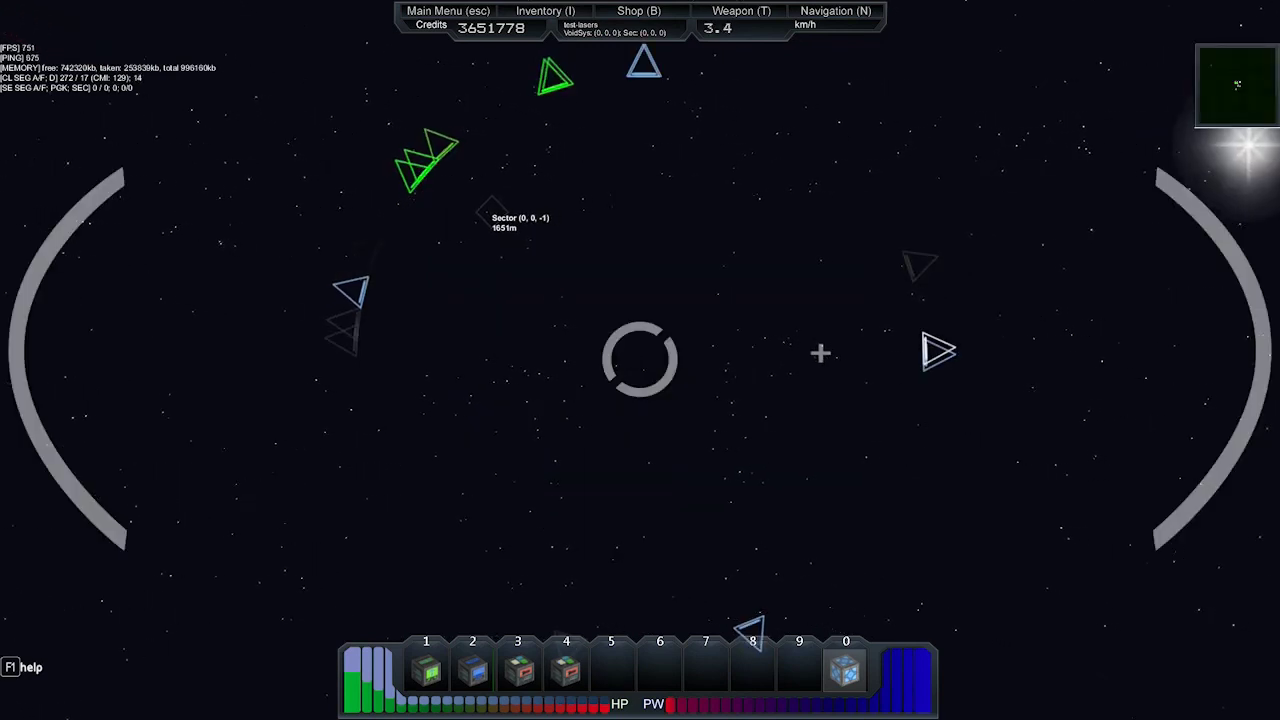
key("w")
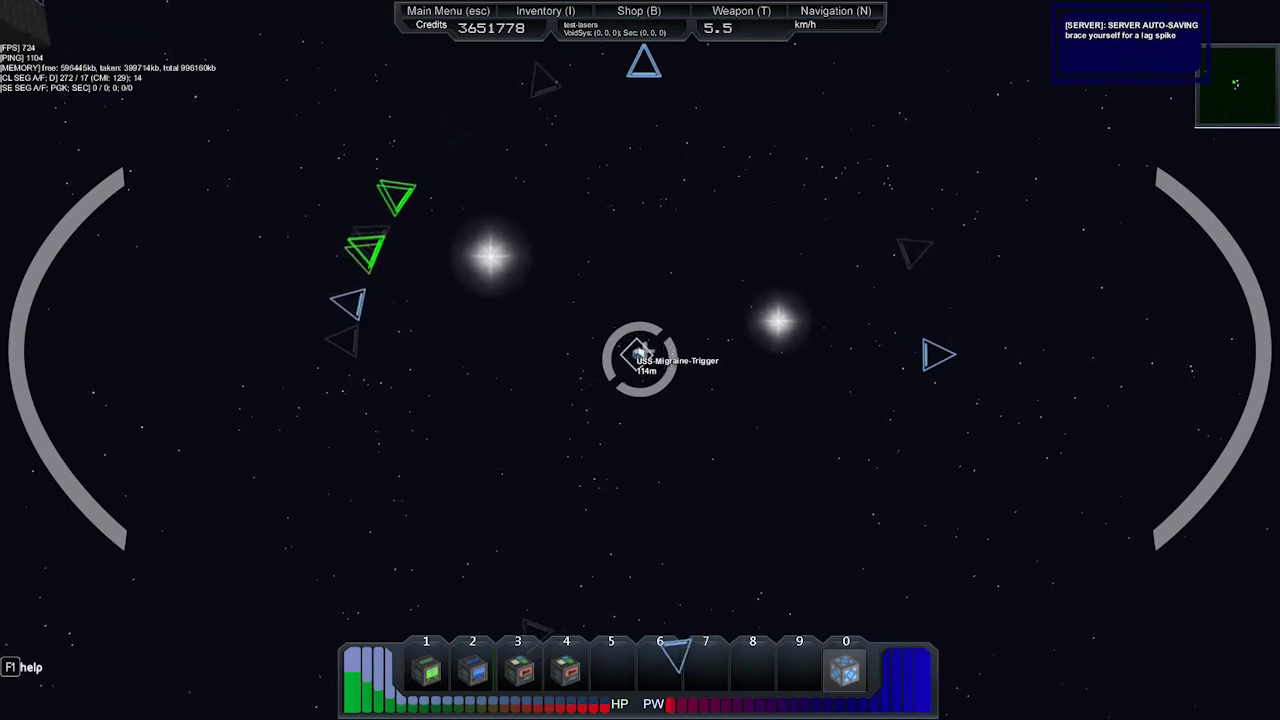
Step: Select weapon slot 2 and open fire on USS-Migraine-Trigger
key("2")
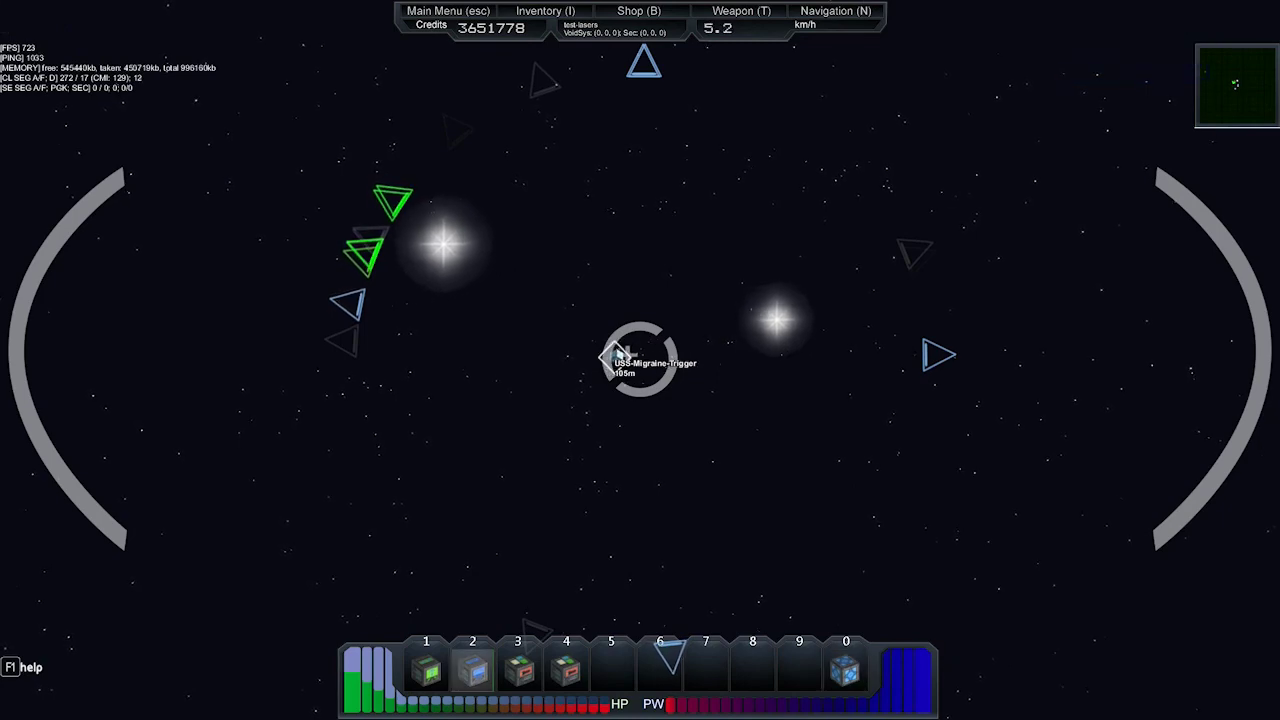
left_click(640, 360)
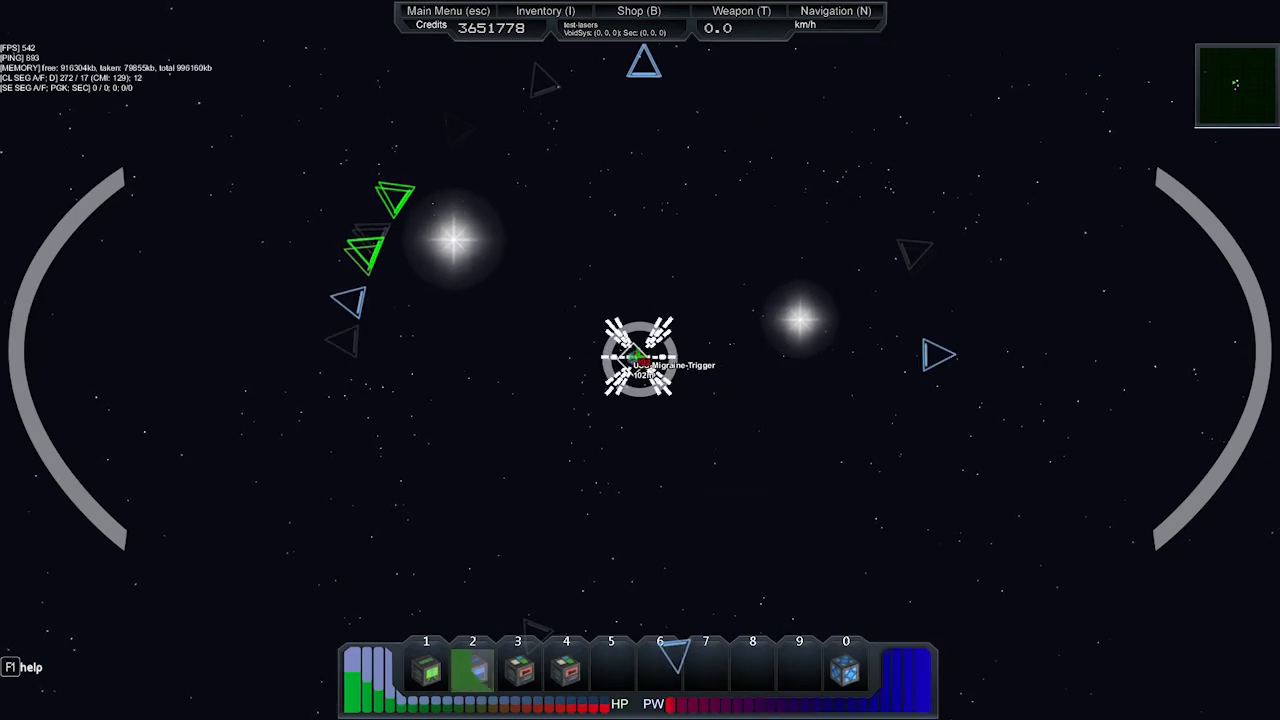
Step: Fire repeated Weapons Computer volleys at USS-Migraine-Trigger until CORE OVERHEATING appears
left_click(640, 360)
left_click(640, 360)
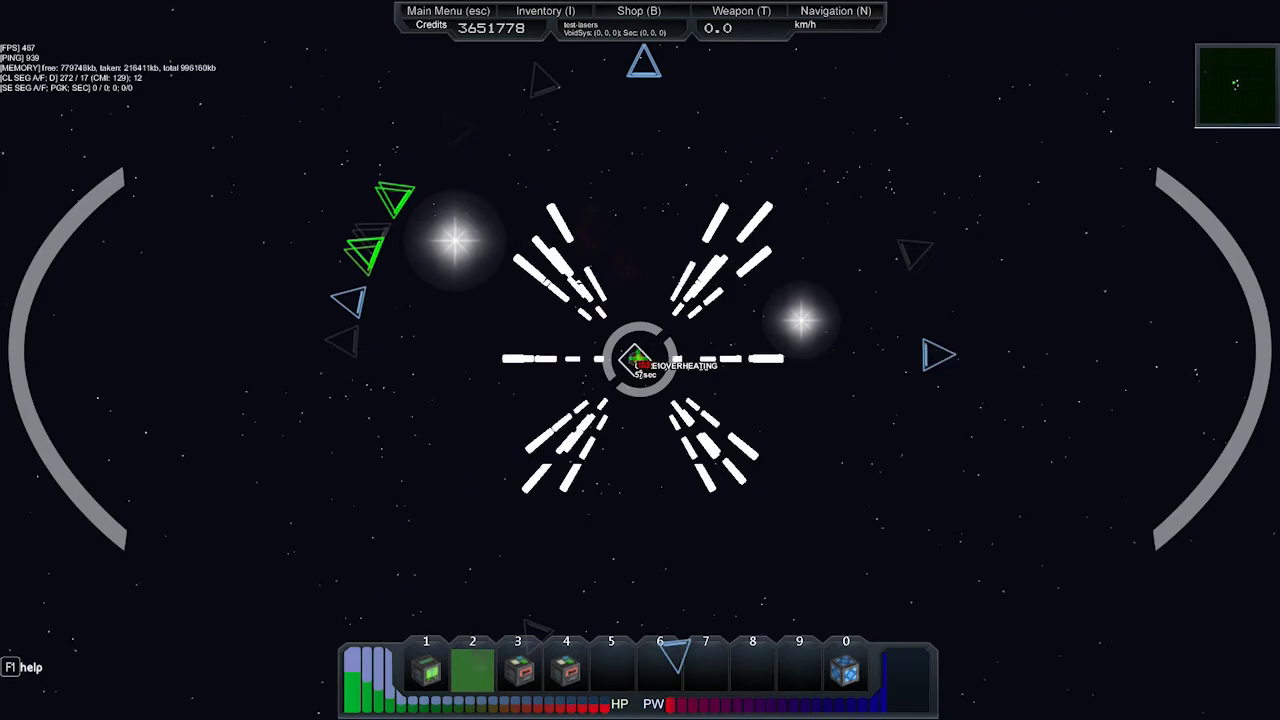
left_click(640, 360)
left_click(640, 360)
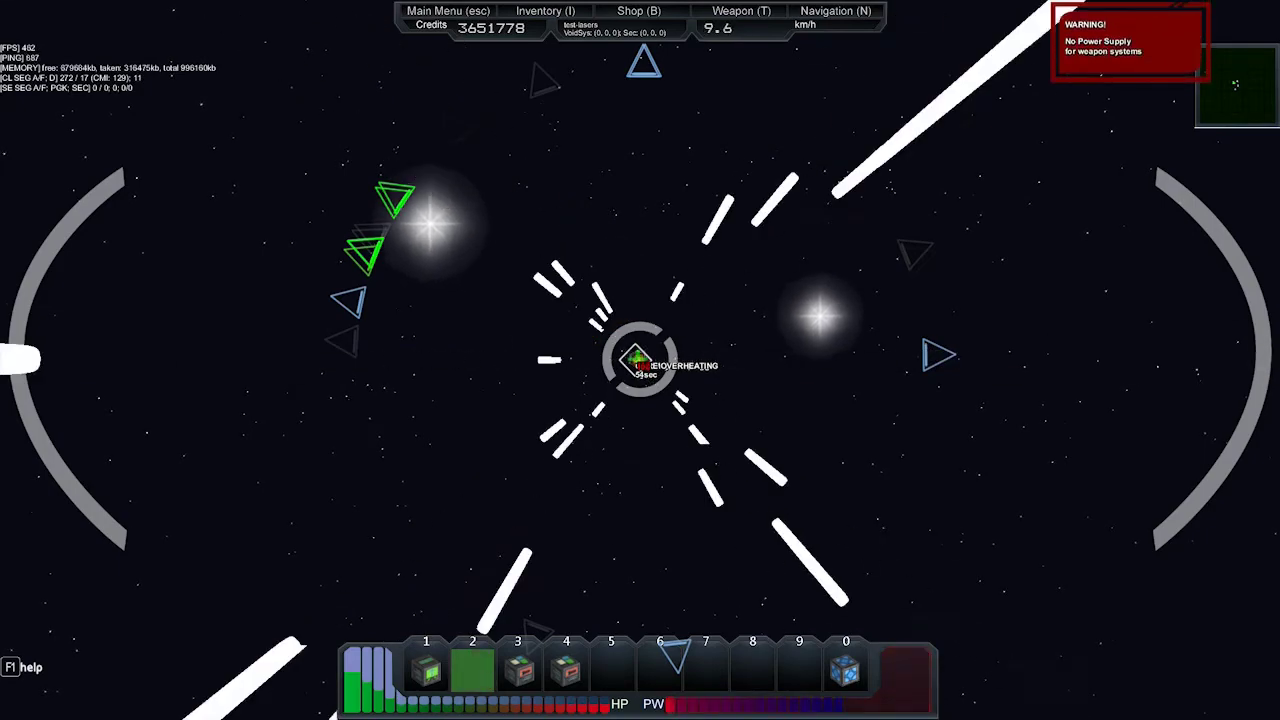
left_click(640, 360)
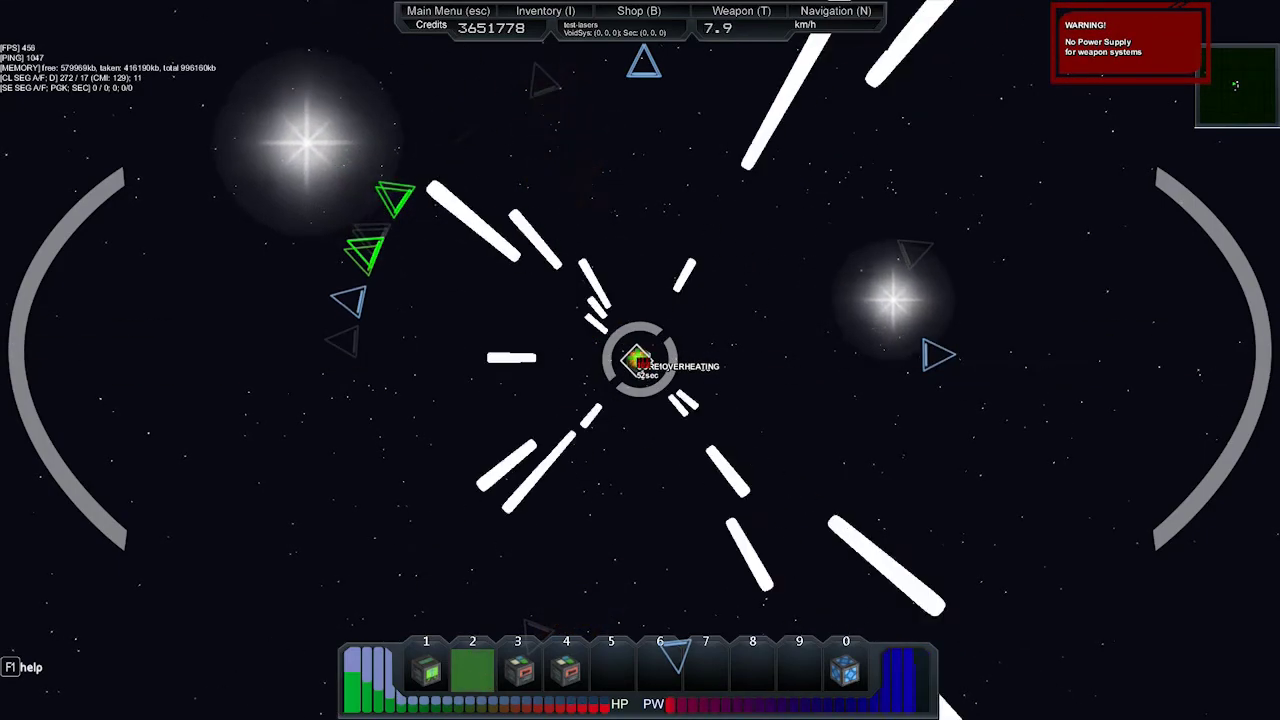
left_click(640, 360)
left_click(640, 360)
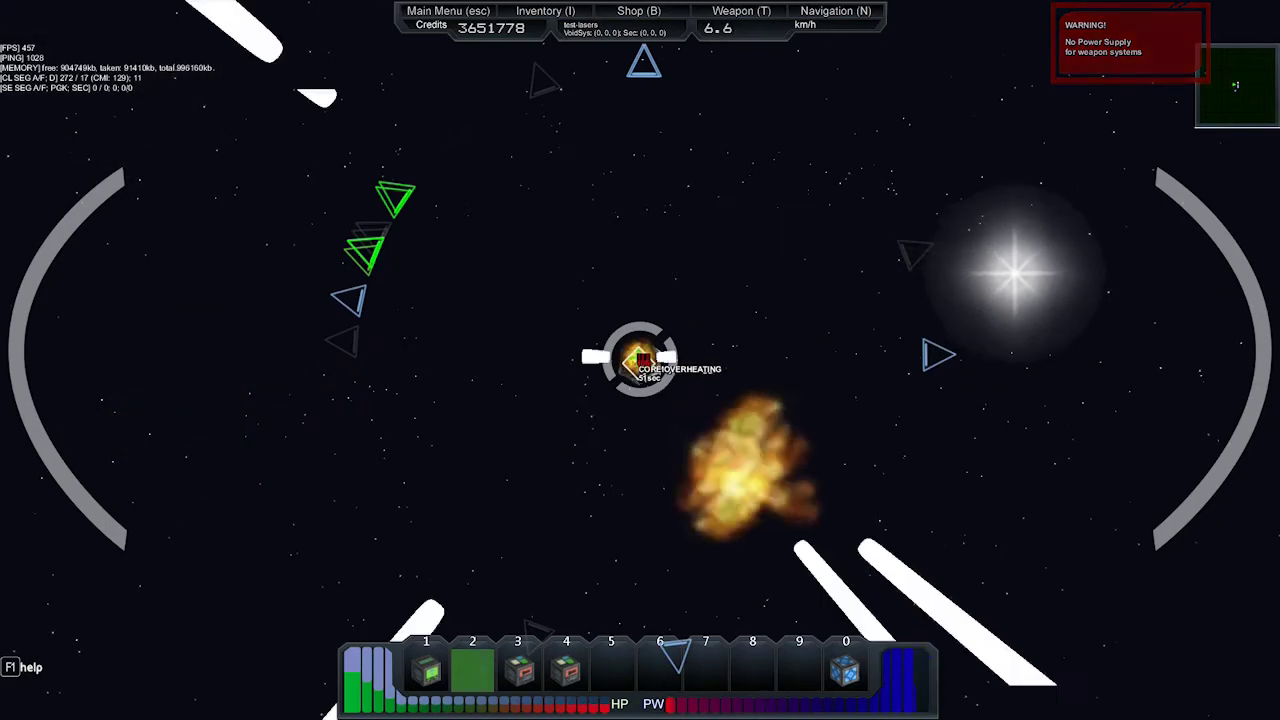
left_click(640, 360)
left_click(640, 360)
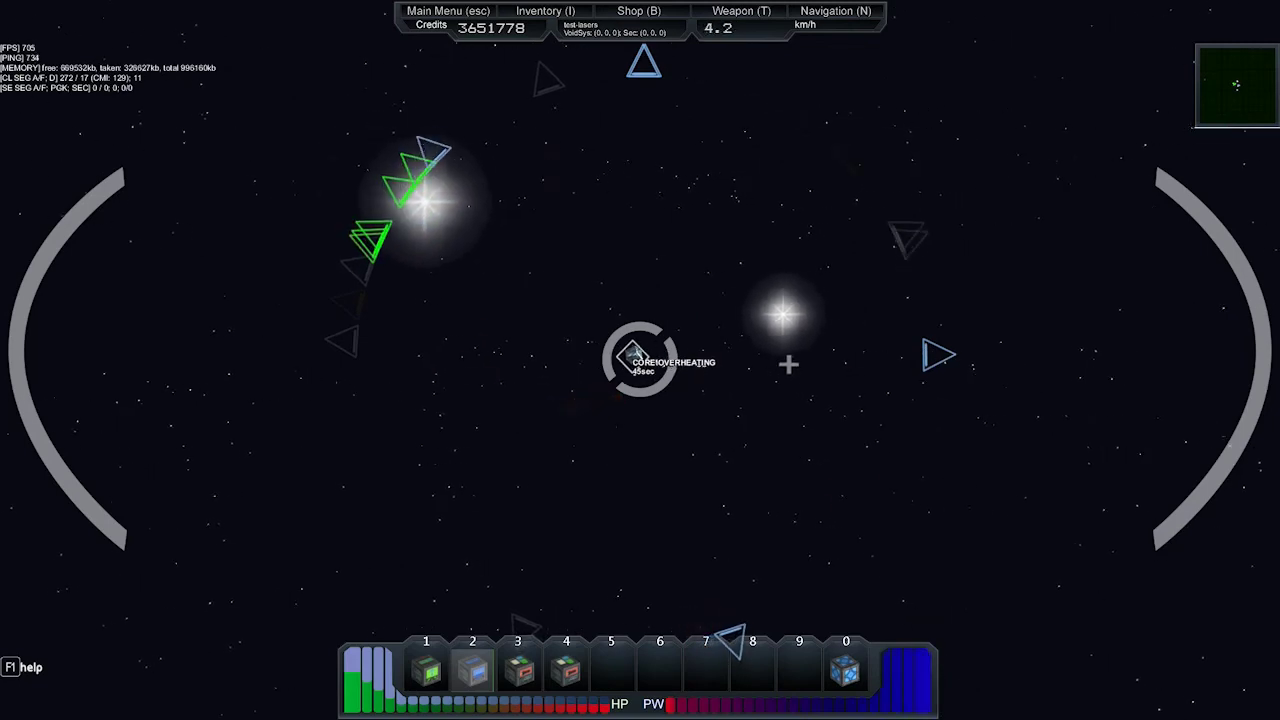
left_click(640, 360)
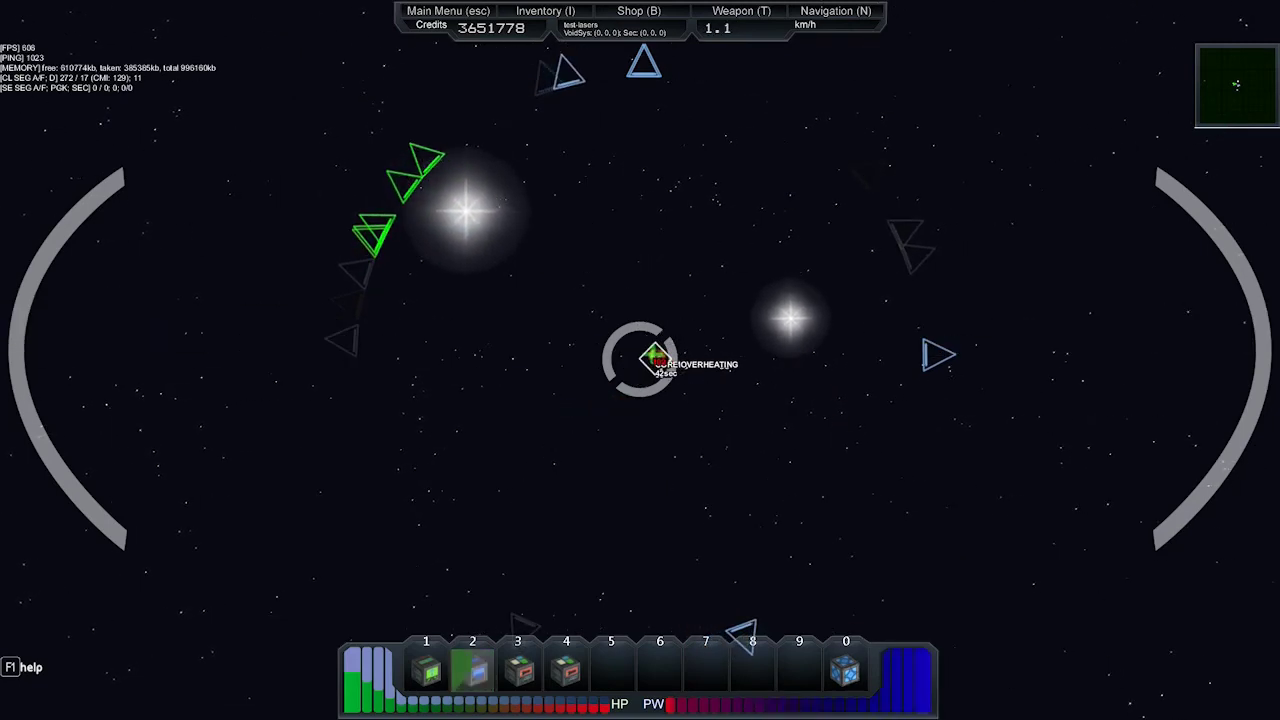
Step: Keep firing laser volleys at USS-Migraine-Trigger as its overheat countdown drops to about 17 seconds
left_click(640, 360)
left_click(640, 360)
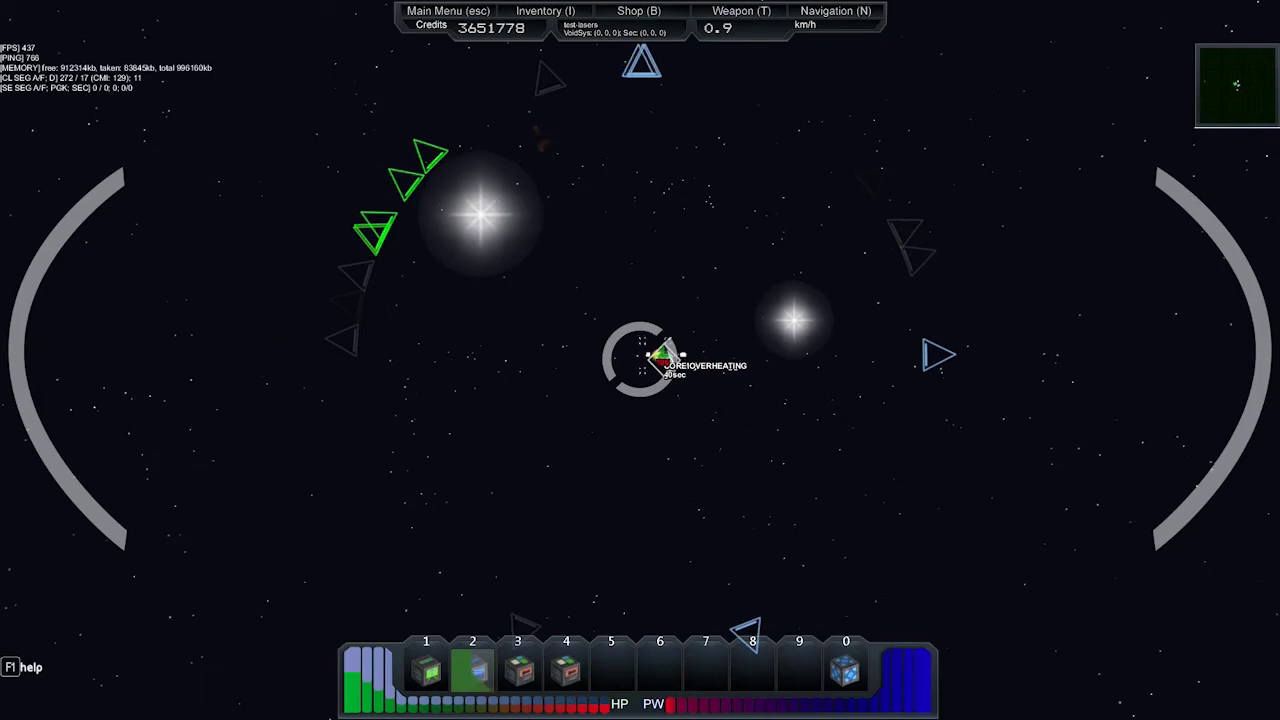
left_click(640, 360)
left_click(640, 360)
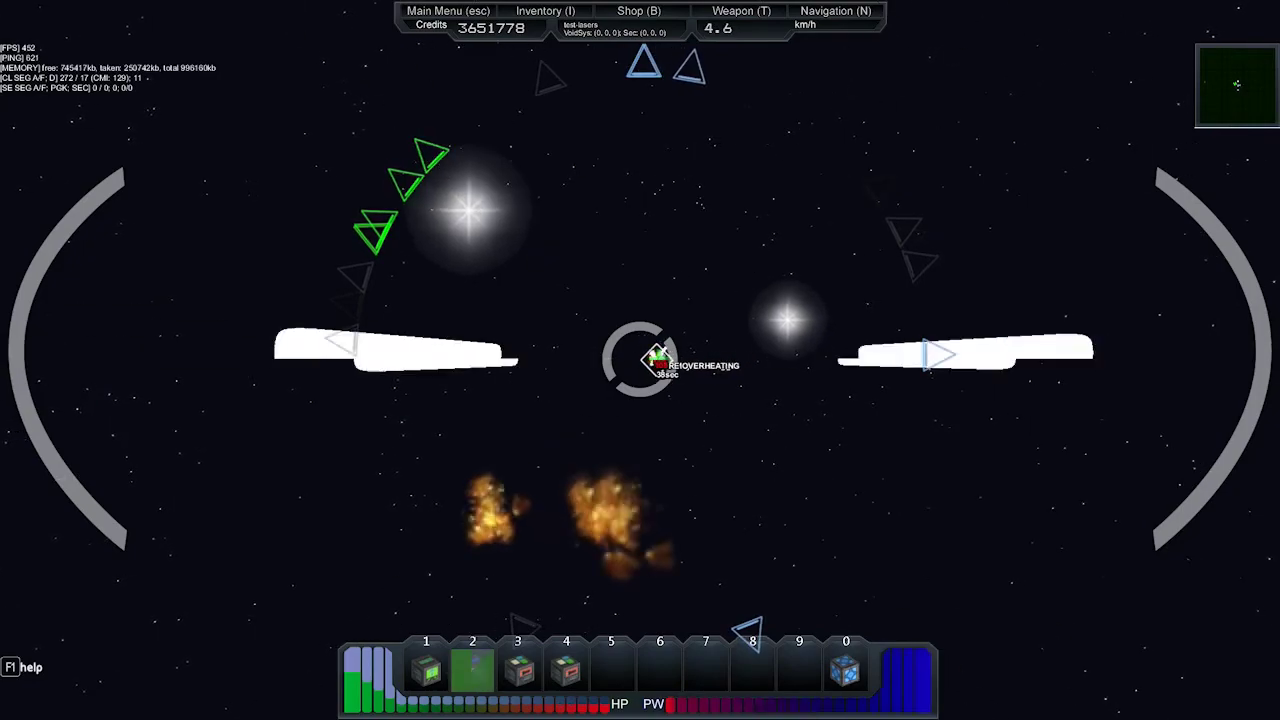
left_click(640, 360)
left_click(640, 360)
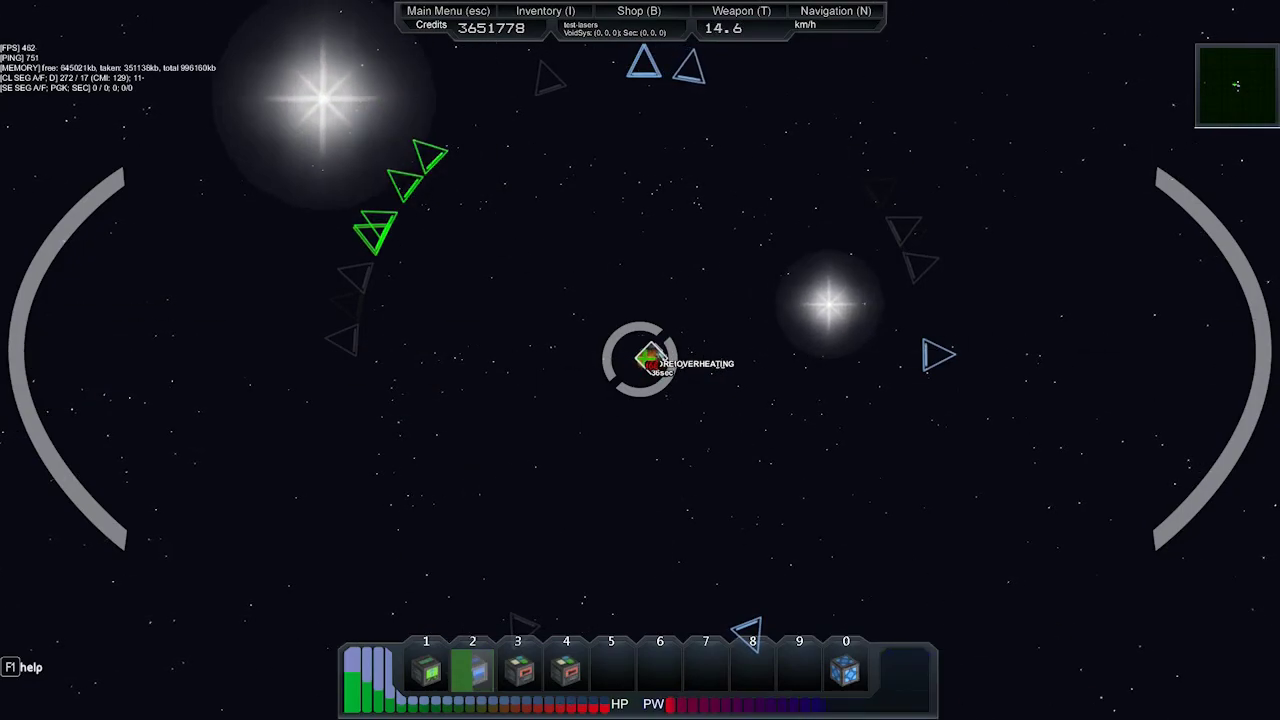
left_click(640, 360)
left_click(640, 360)
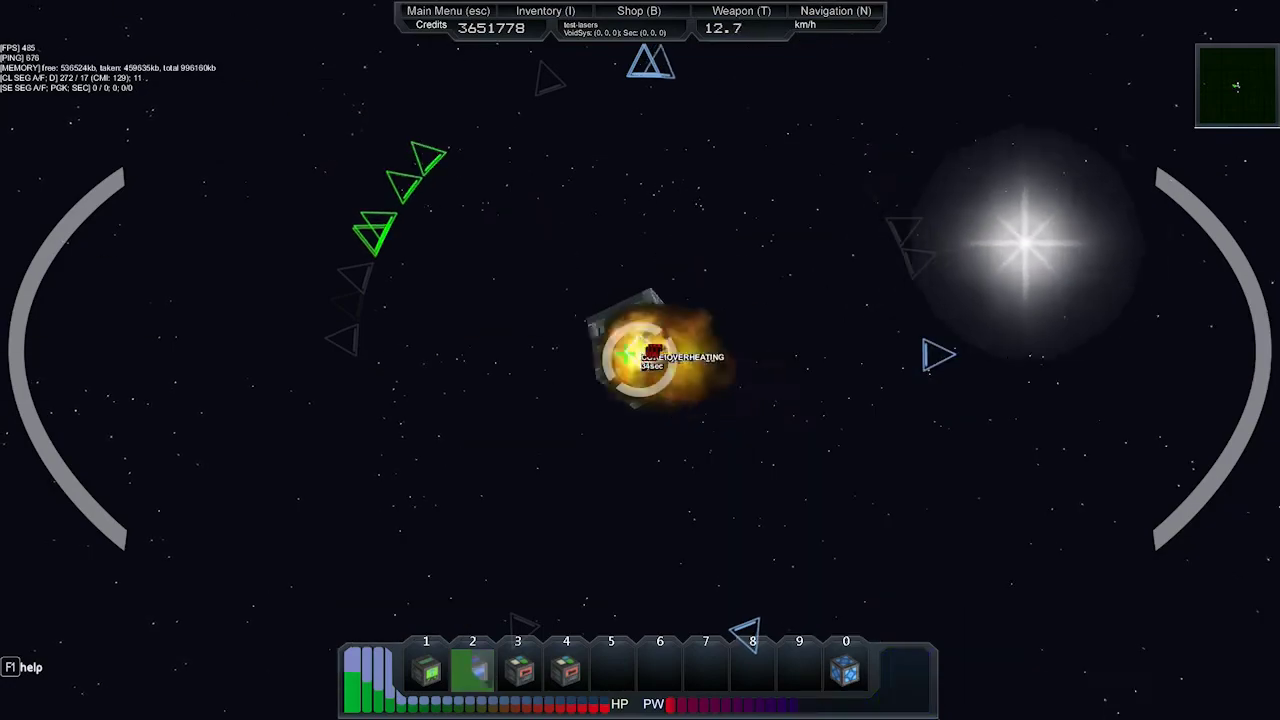
left_click(640, 360)
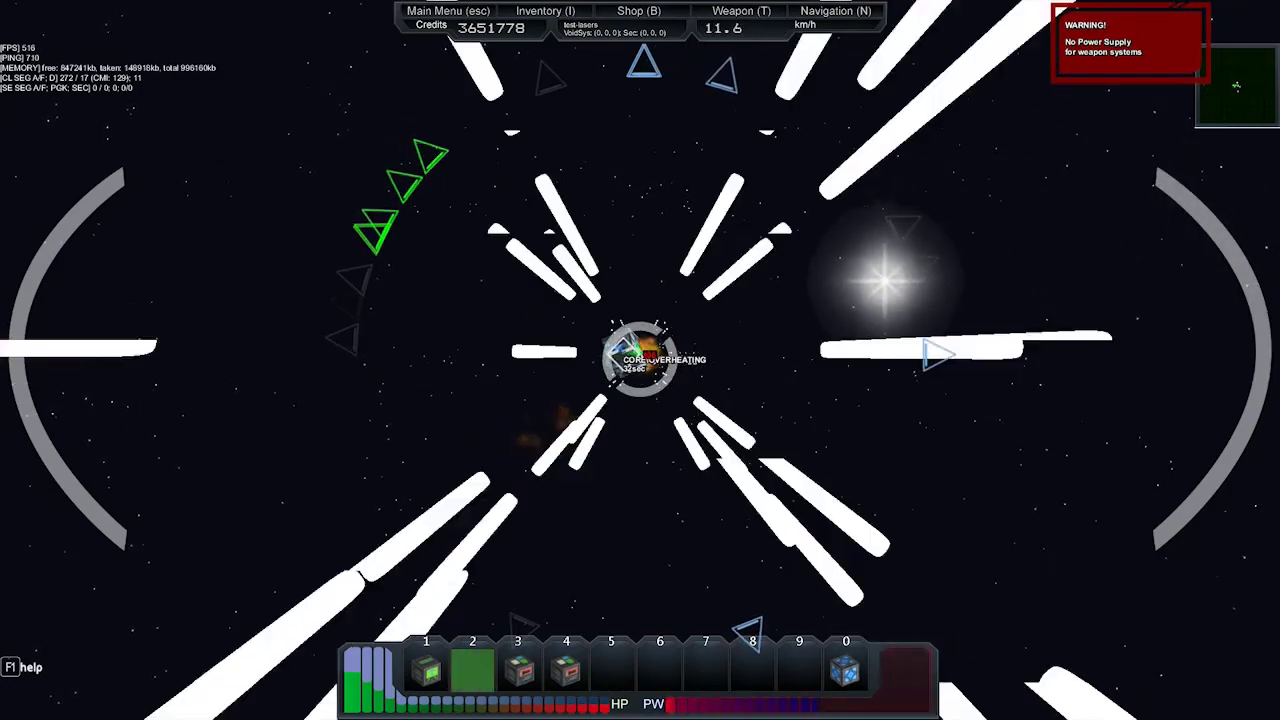
left_click(640, 360)
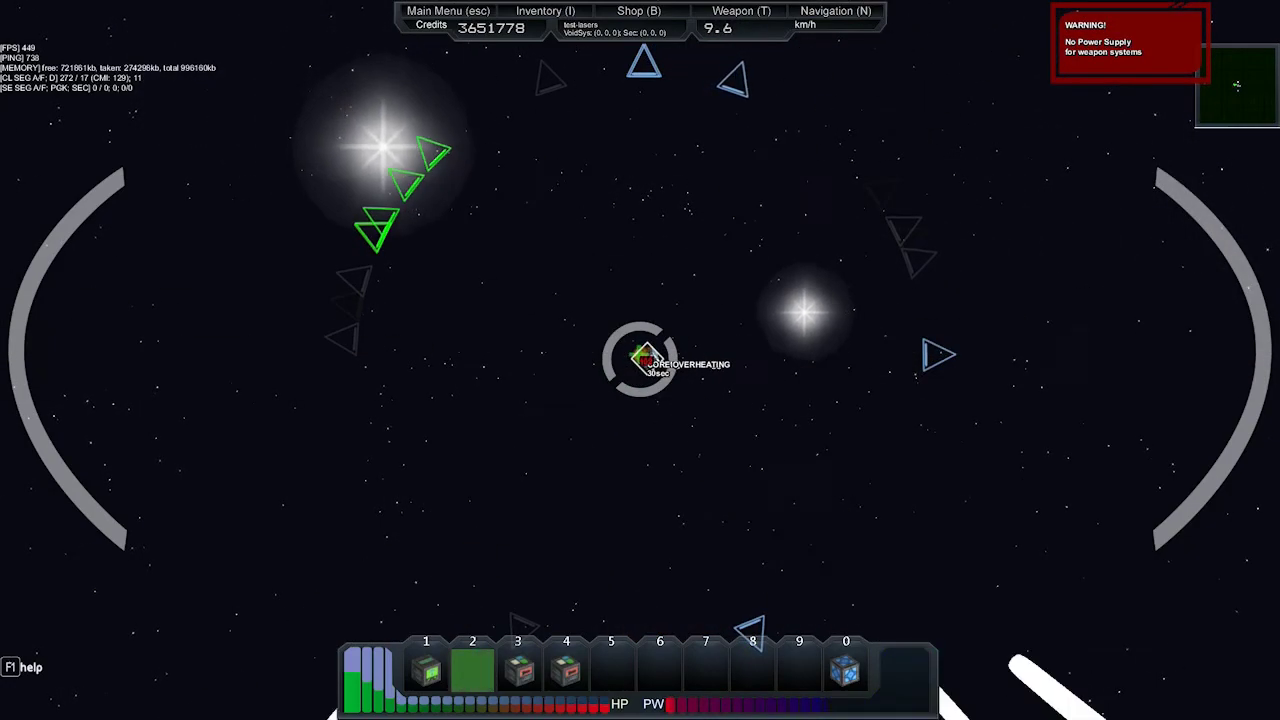
left_click(640, 360)
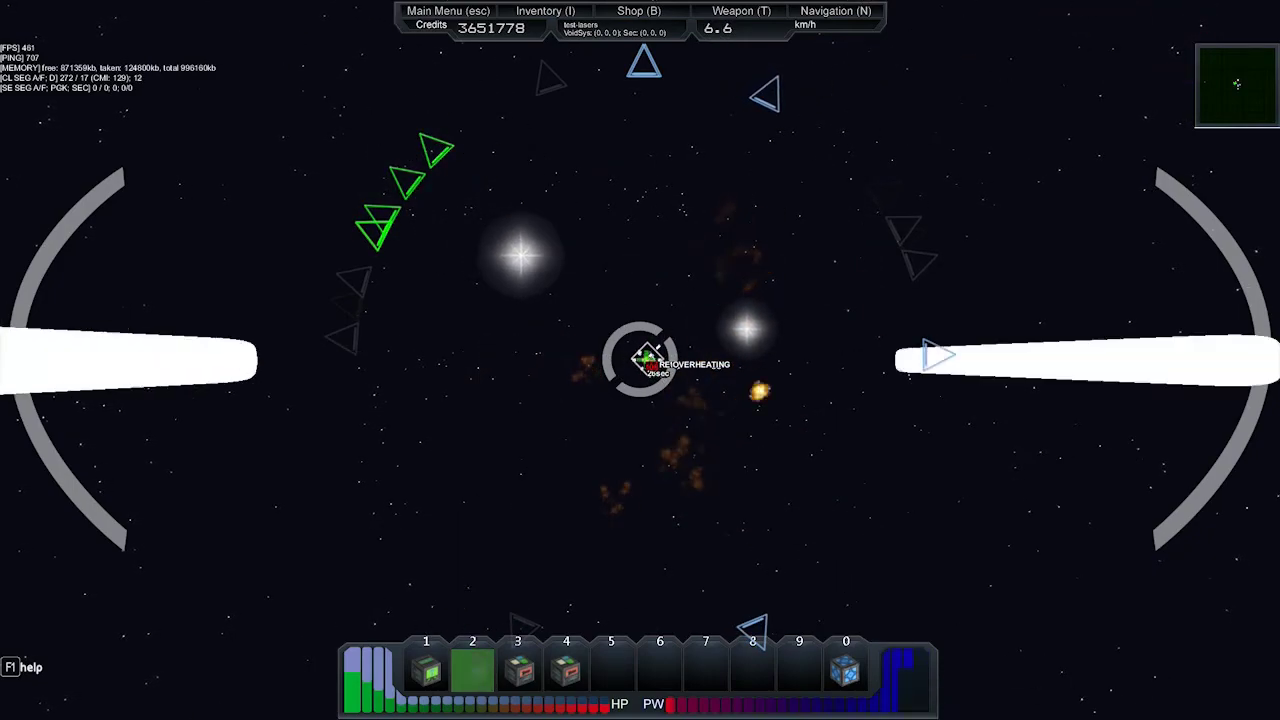
left_click(640, 360)
left_click(640, 360)
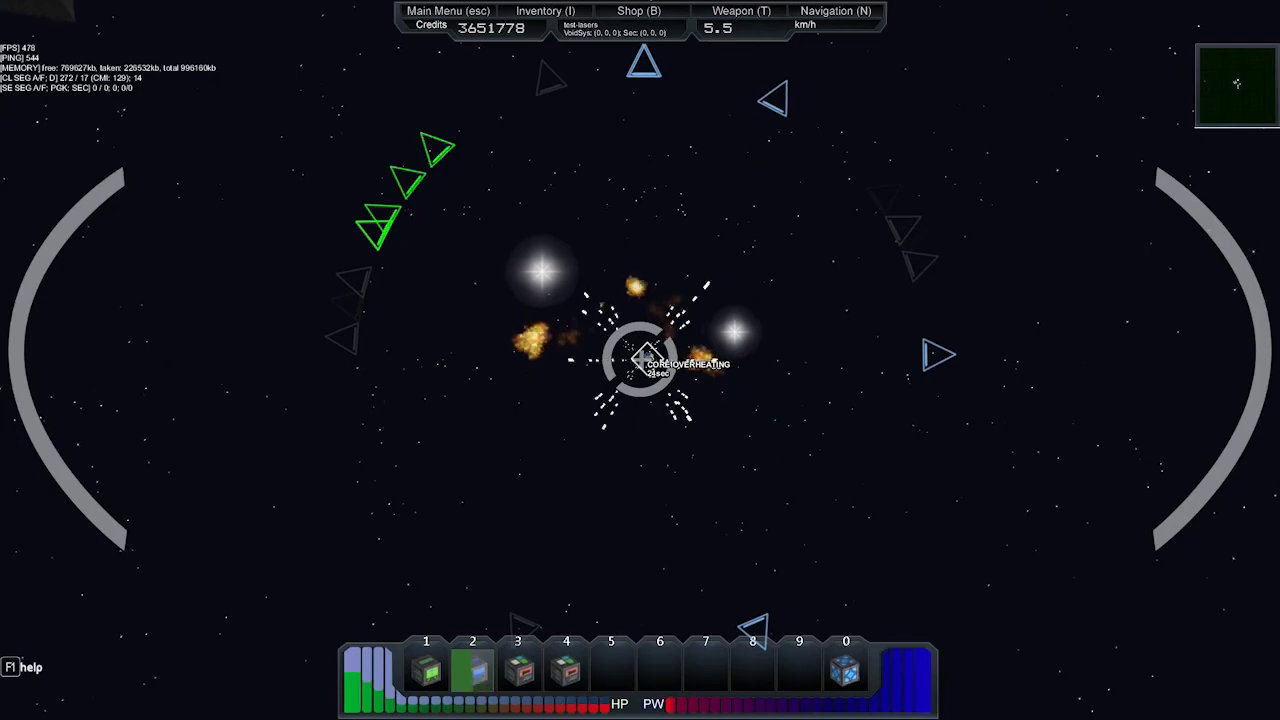
left_click(640, 360)
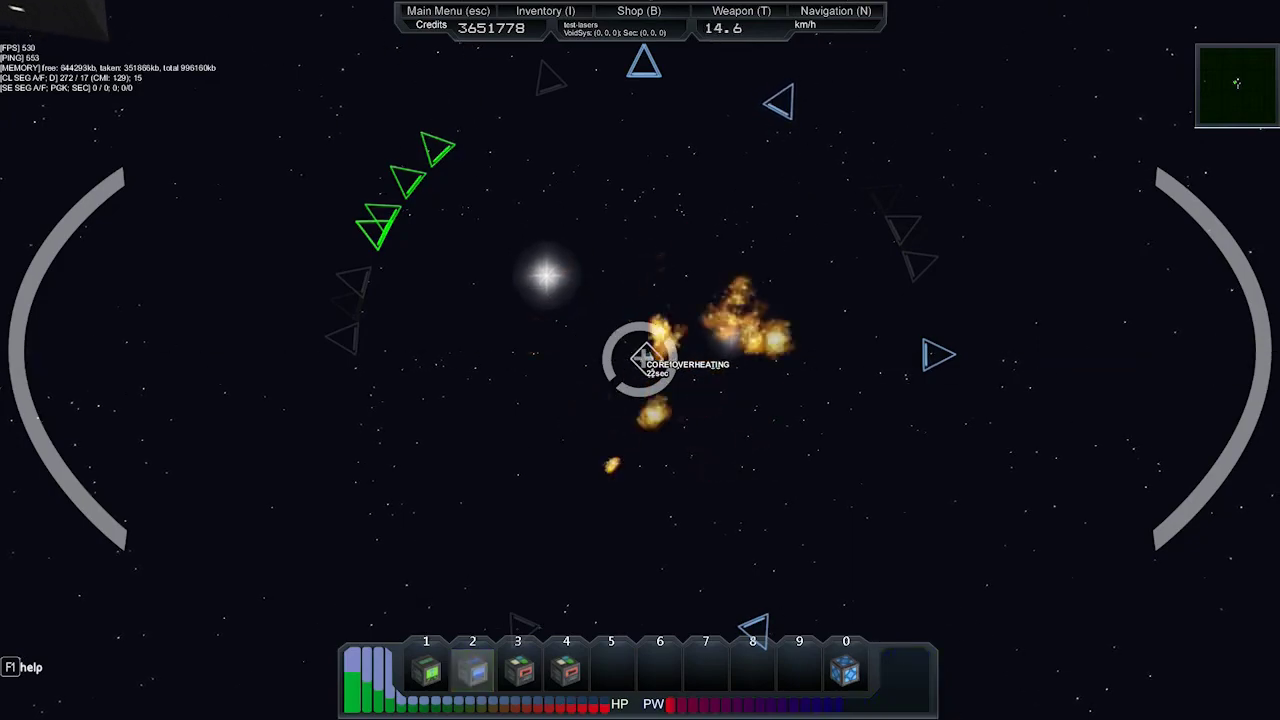
left_click(640, 360)
Step: Fire seven more volleys into USS-Migraine-Trigger until its core countdown nears 8 seconds
left_click(640, 360)
left_click(640, 360)
left_click(640, 360)
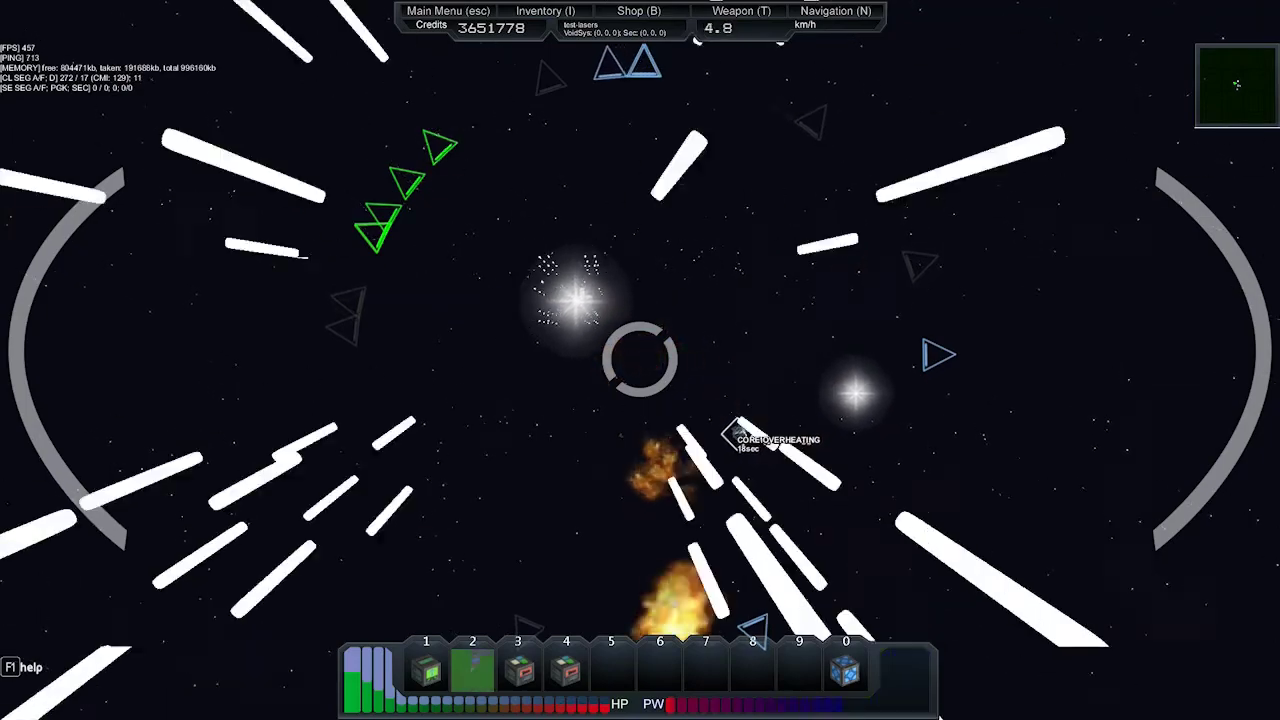
left_click(640, 360)
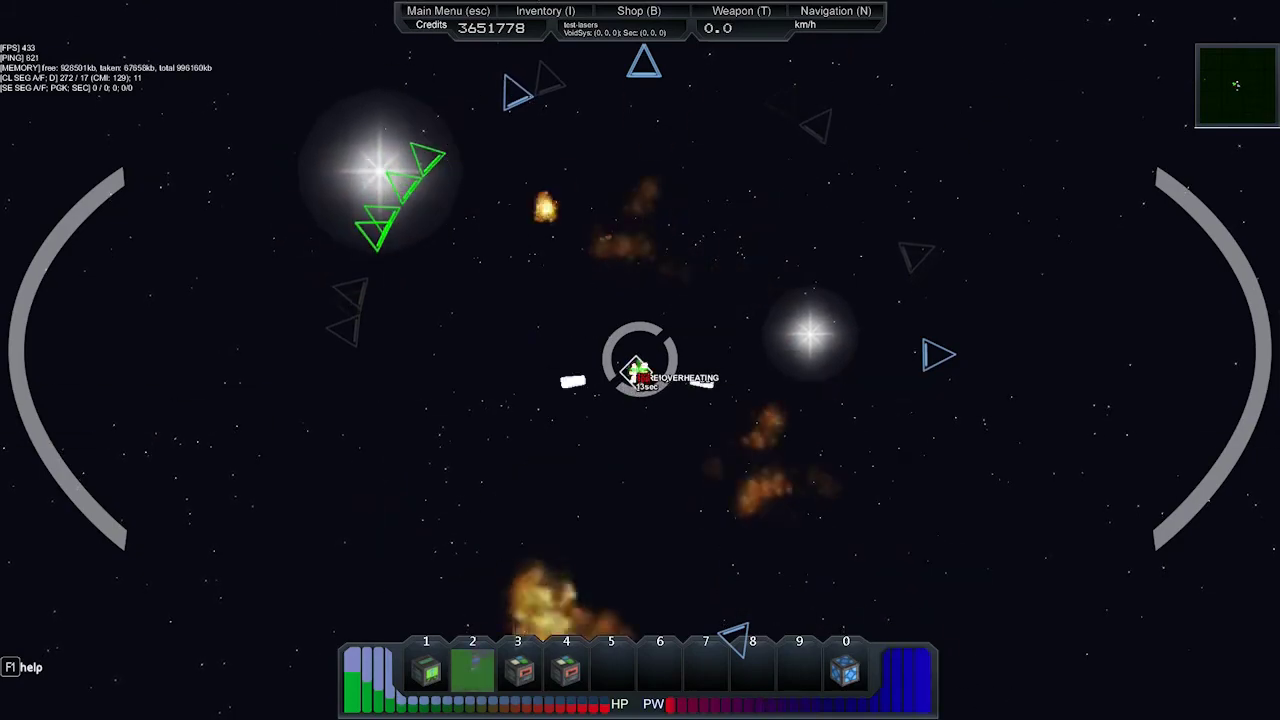
left_click(640, 360)
left_click(640, 360)
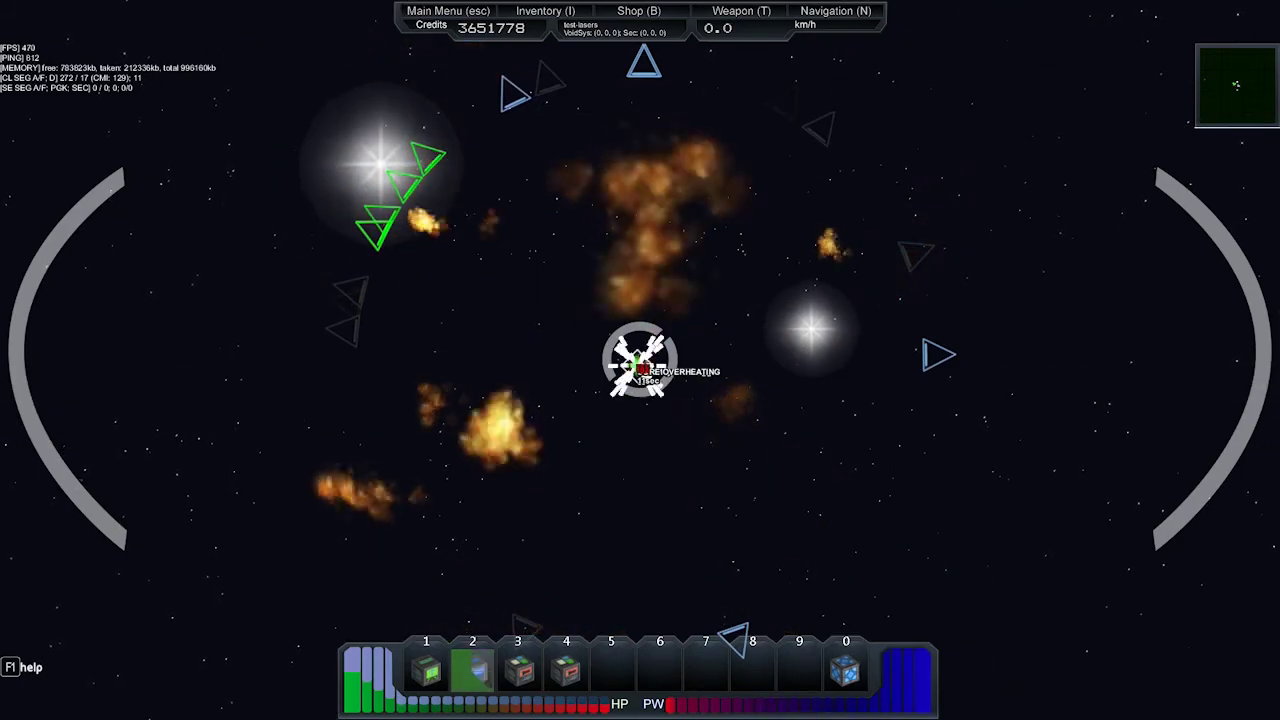
left_click(640, 360)
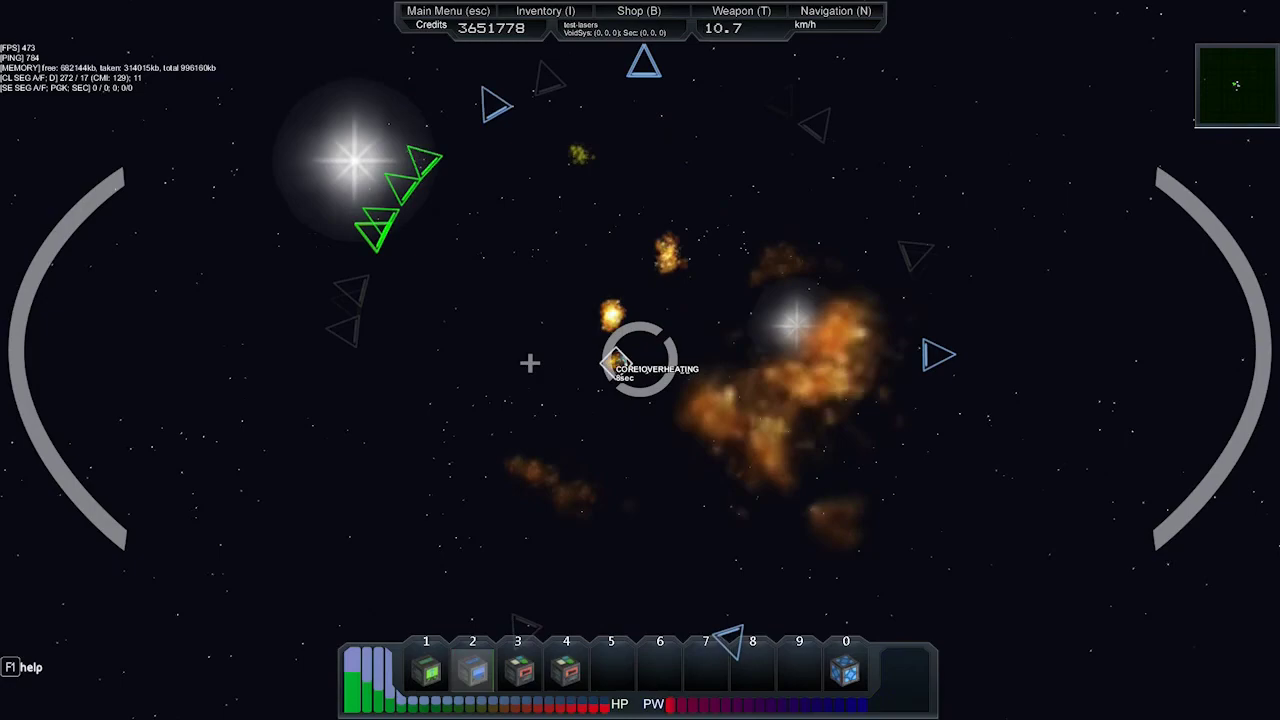